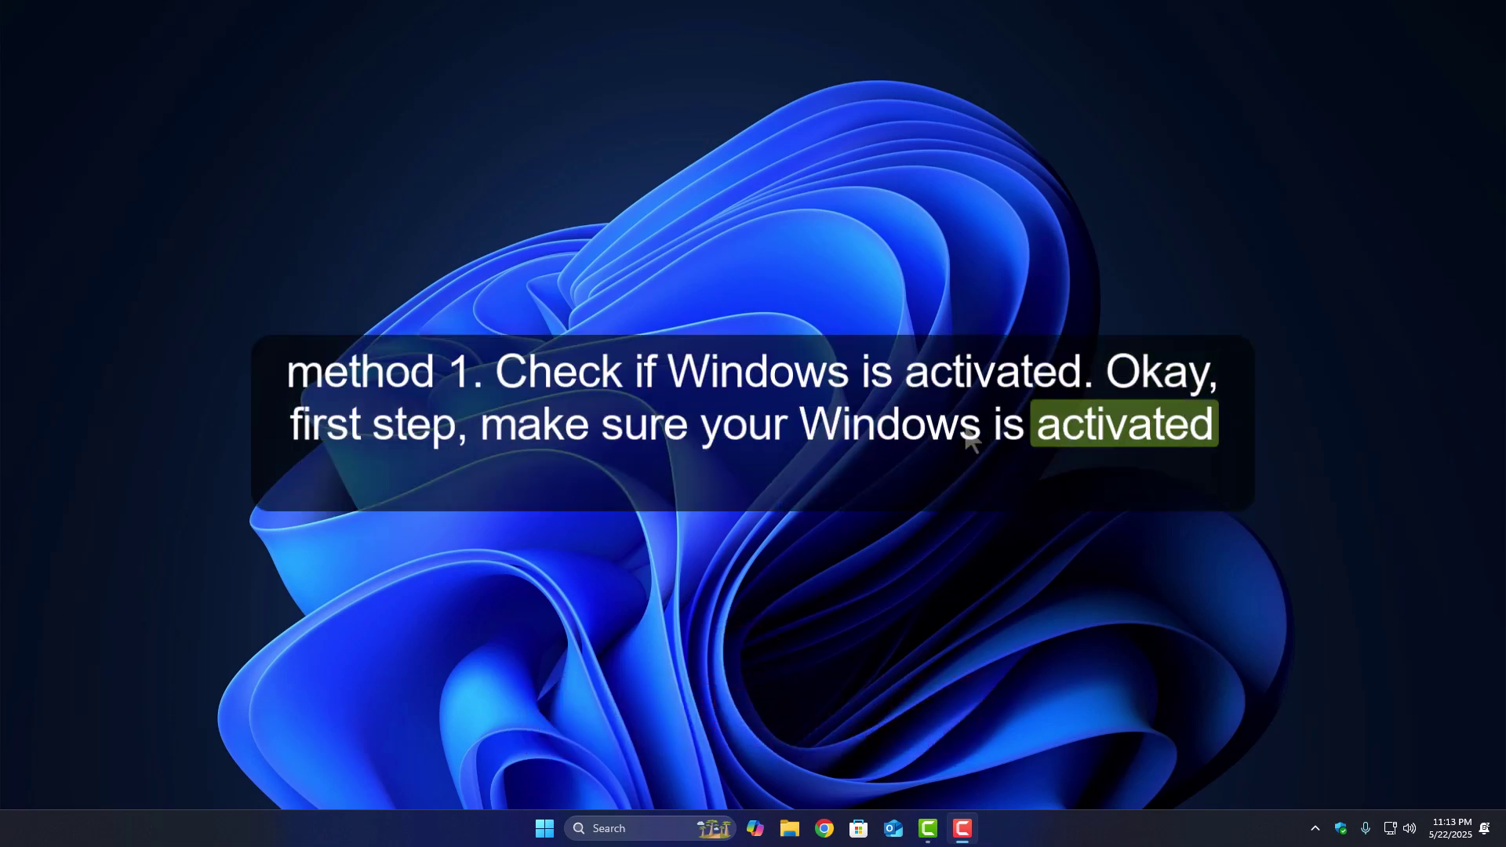
# - Refresh the desktop, then view System > About activation, showing Windows 11 Pro as Active
pyautogui.rightClick(861, 542)
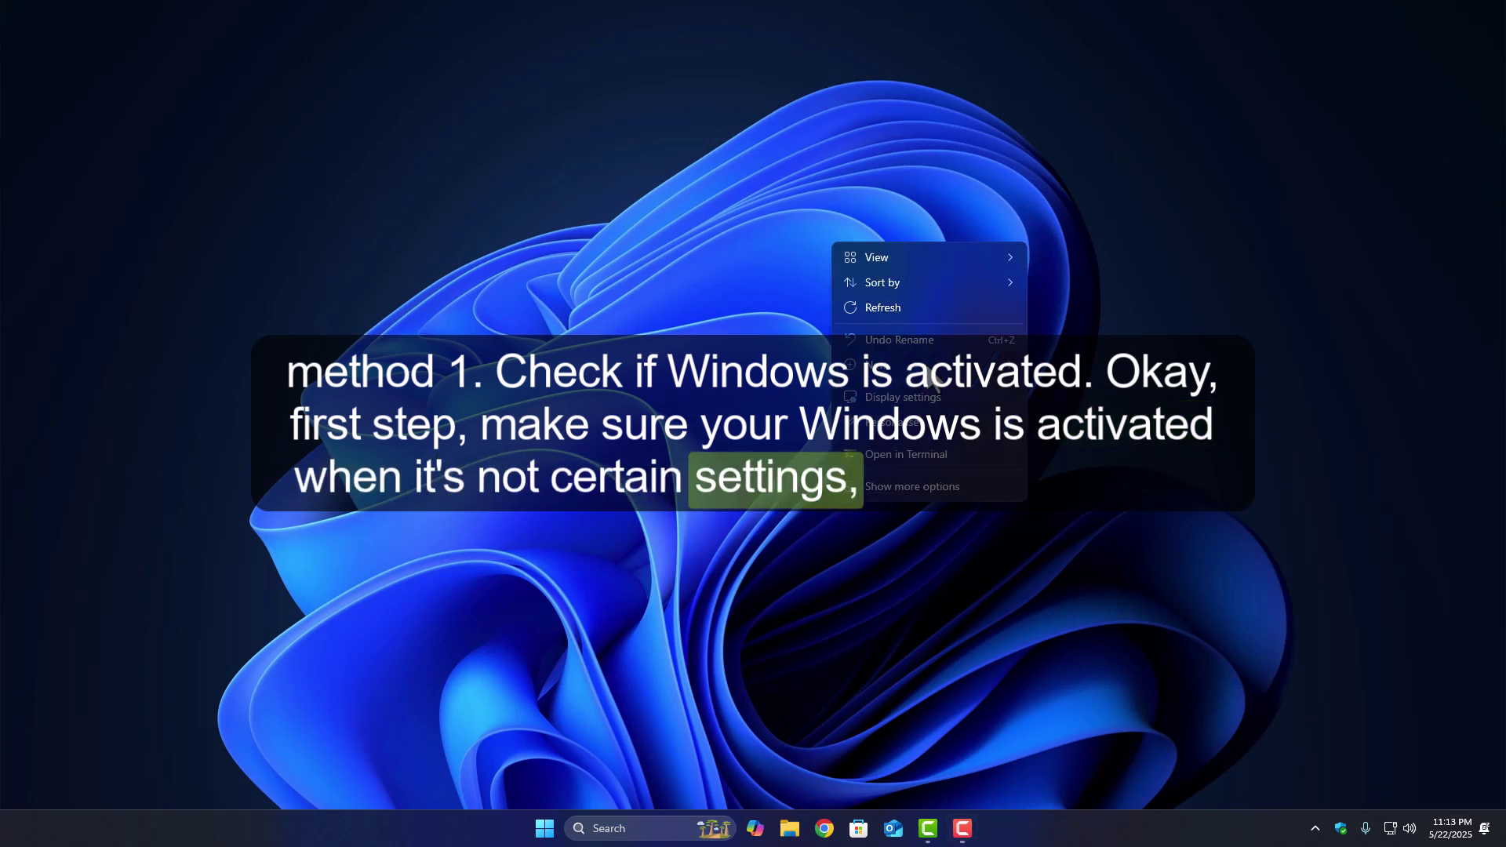
pyautogui.click(936, 314)
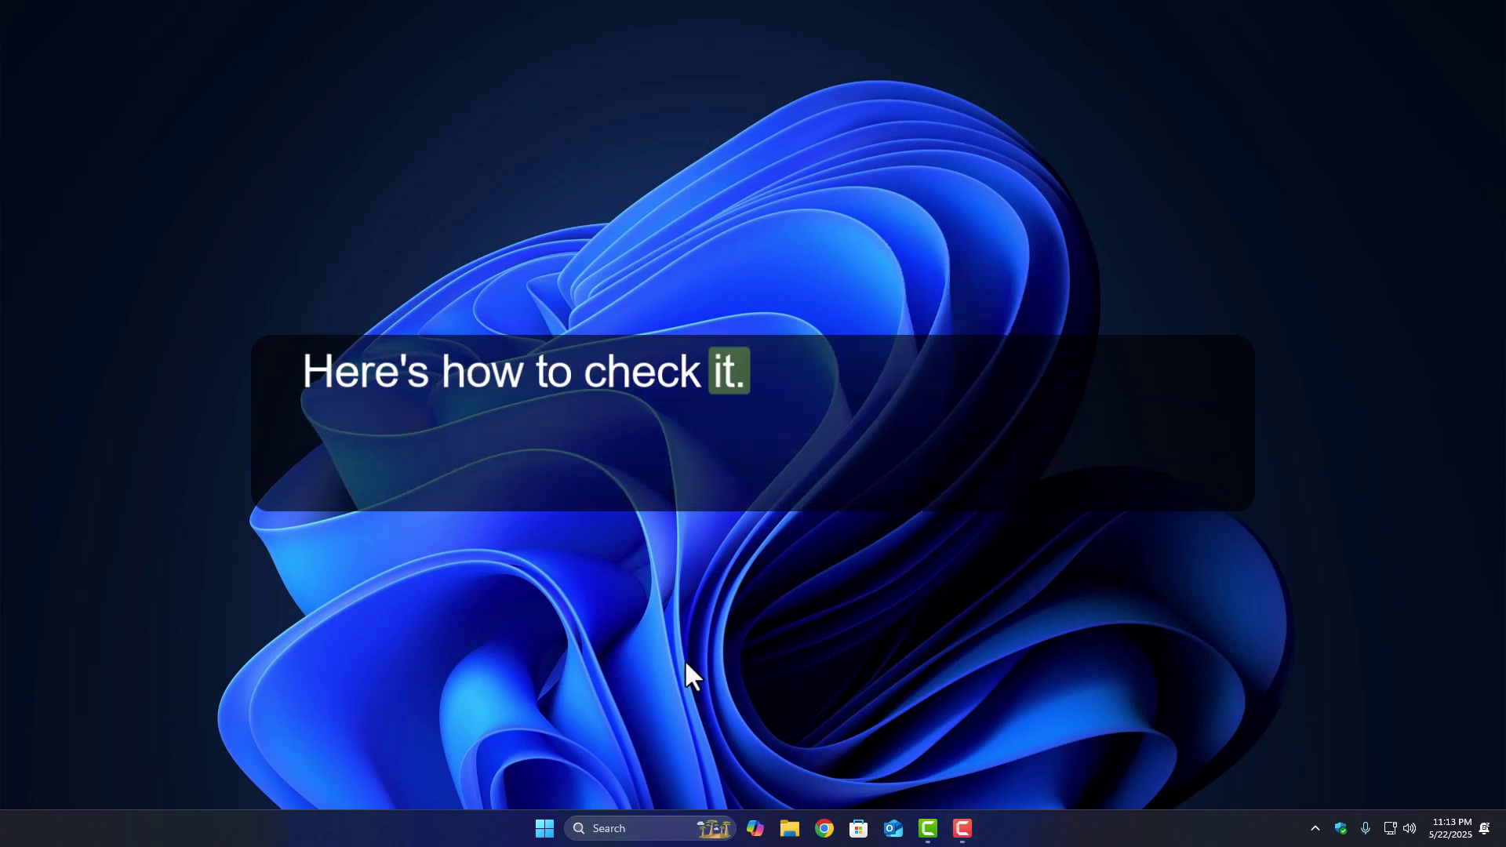
pyautogui.press('super+i')
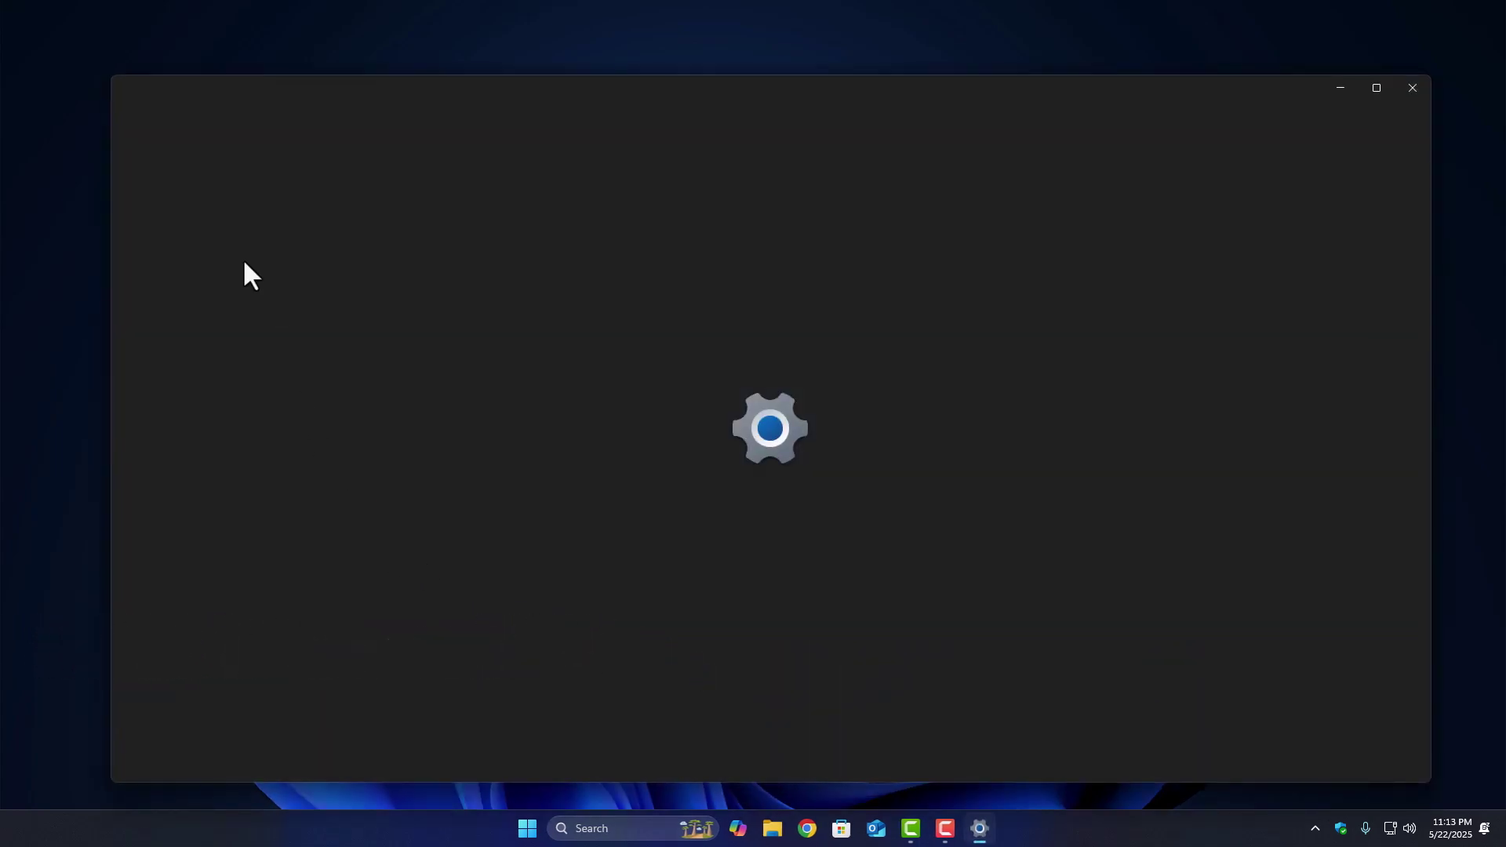
pyautogui.click(227, 284)
pyautogui.scroll(-10, 594, 548)
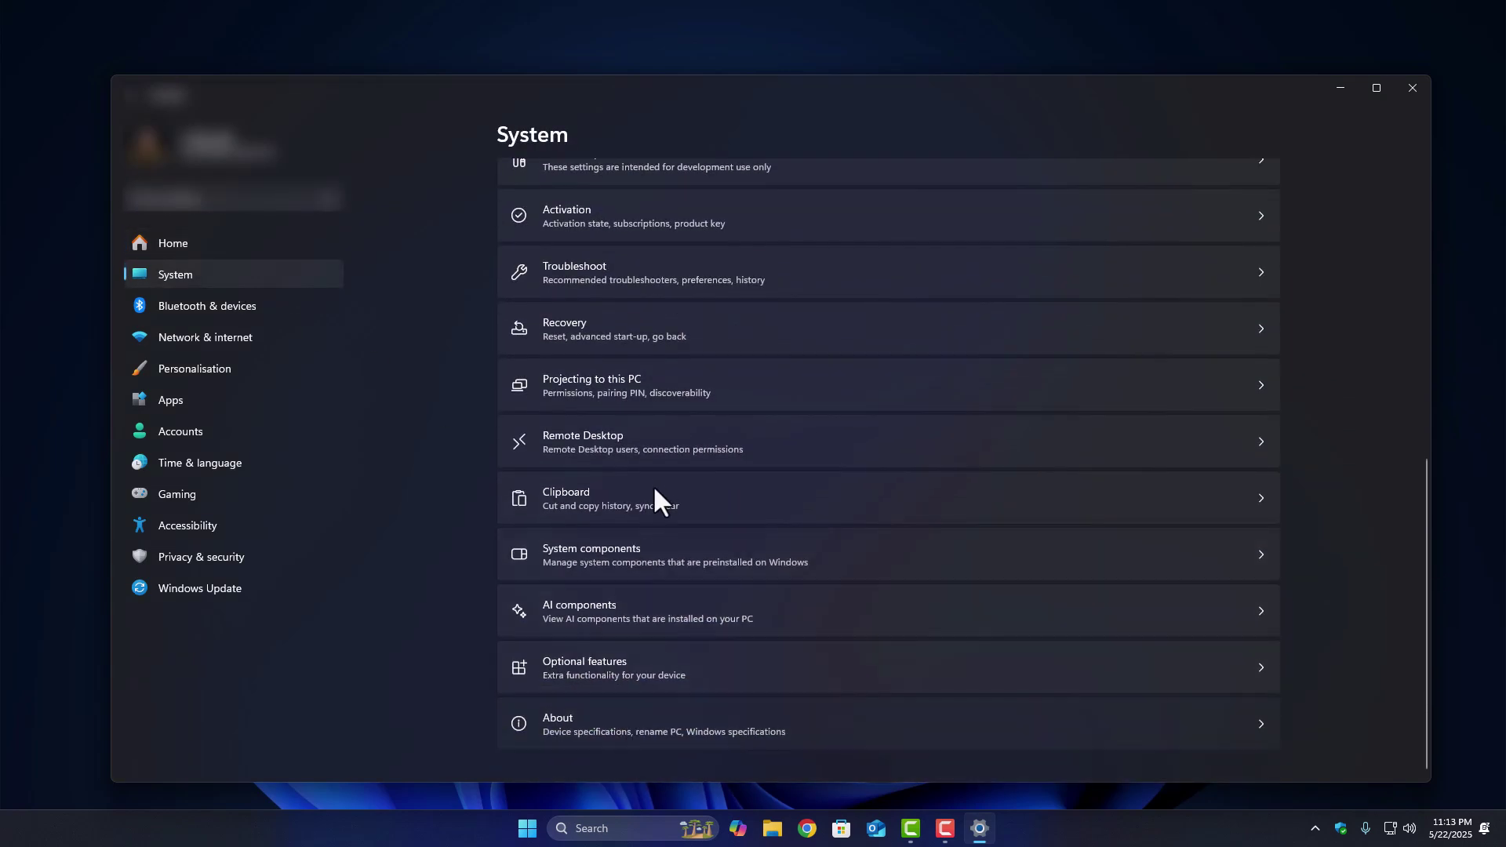
pyautogui.scroll(-5, 637, 428)
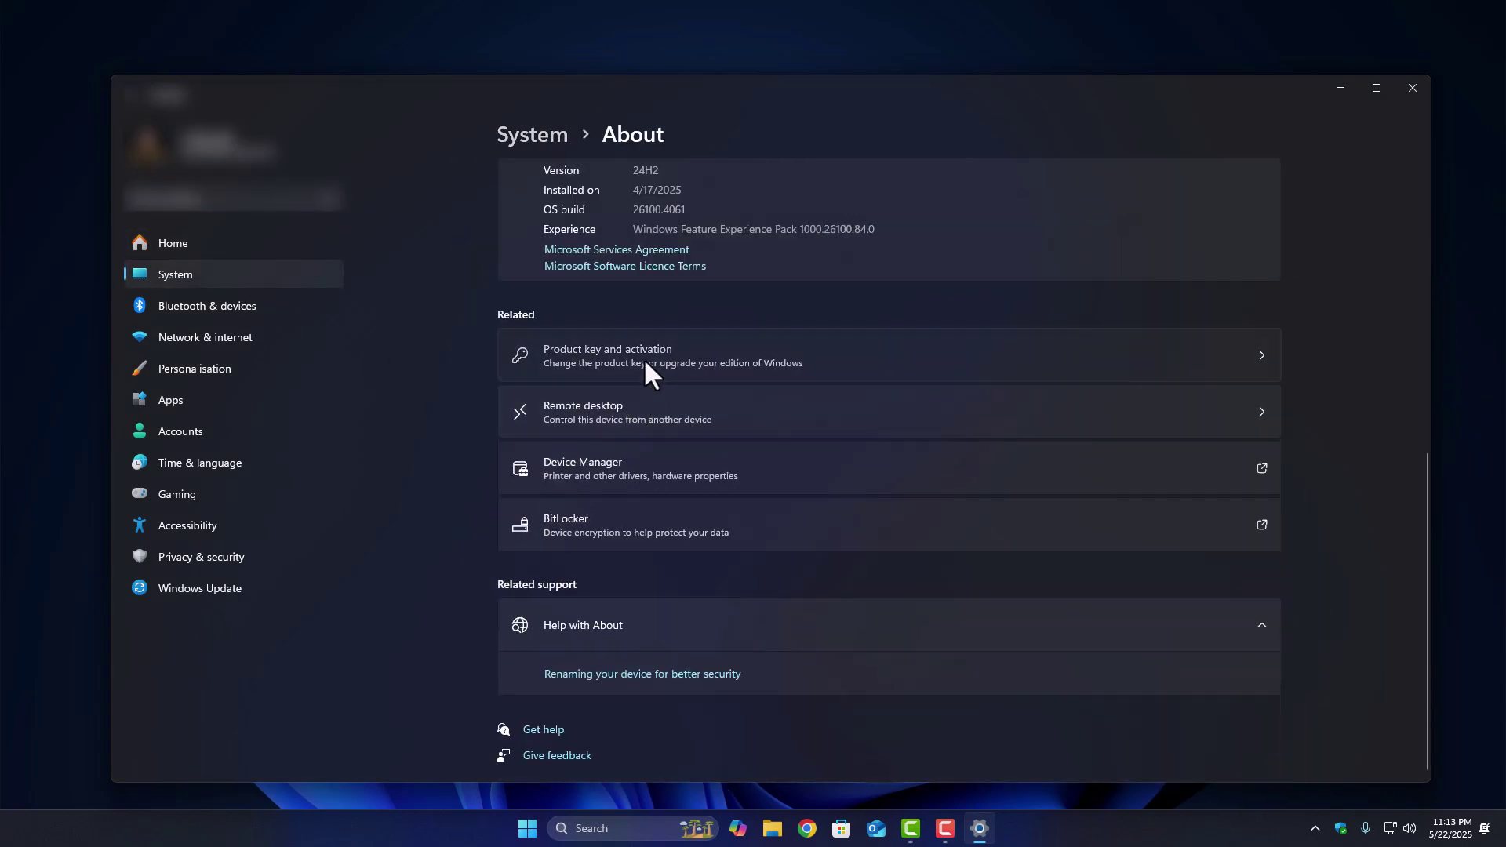
pyautogui.click(645, 361)
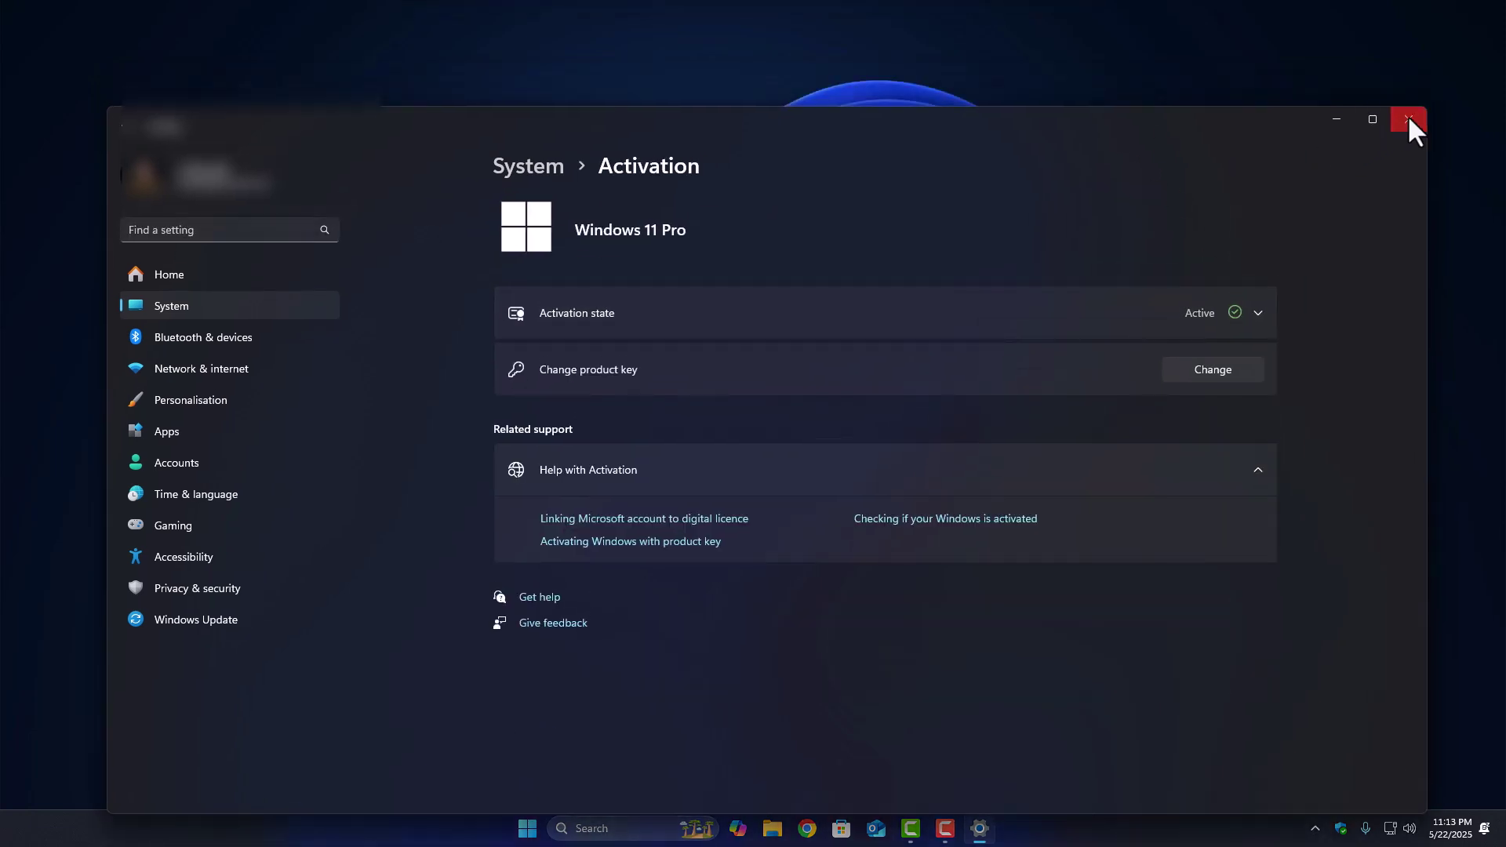
# - Close Settings and launch Edit group policy by searching 'gpedit' from Start
pyautogui.click(1408, 116)
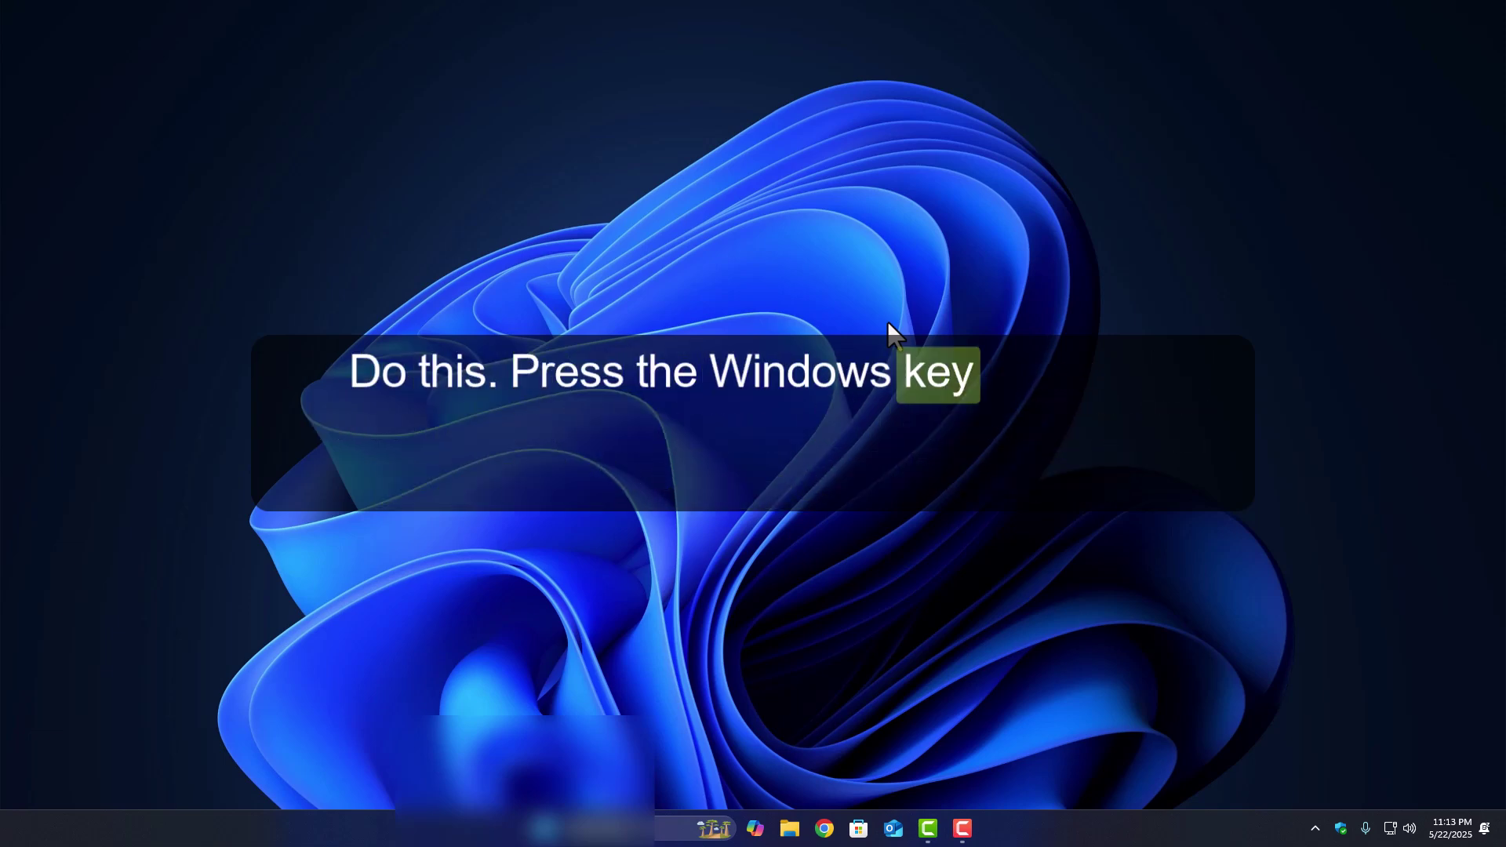
pyautogui.press('super')
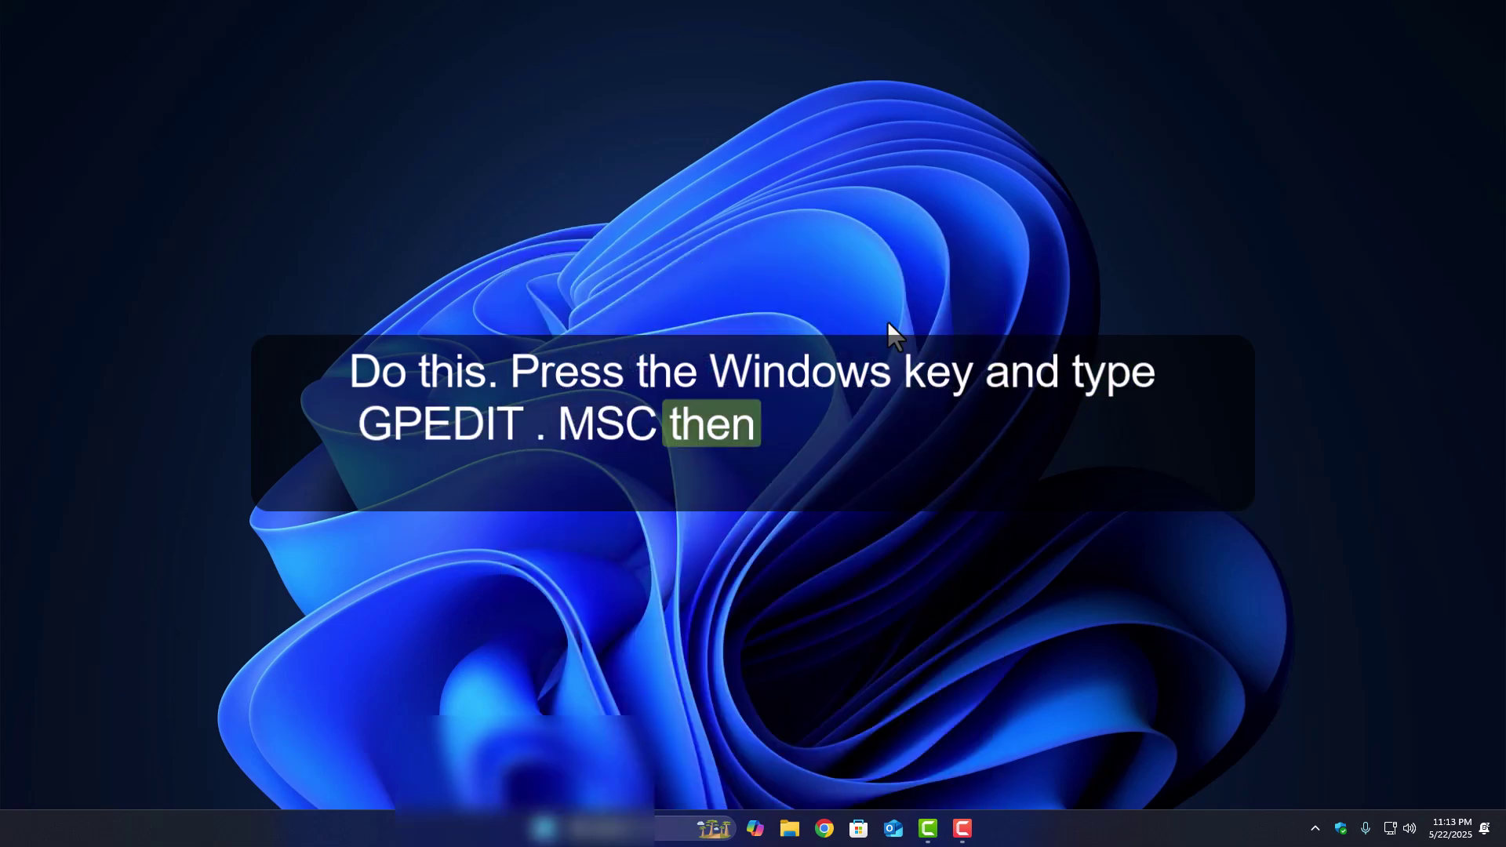
pyautogui.write('gpedit')
pyautogui.press('Return')
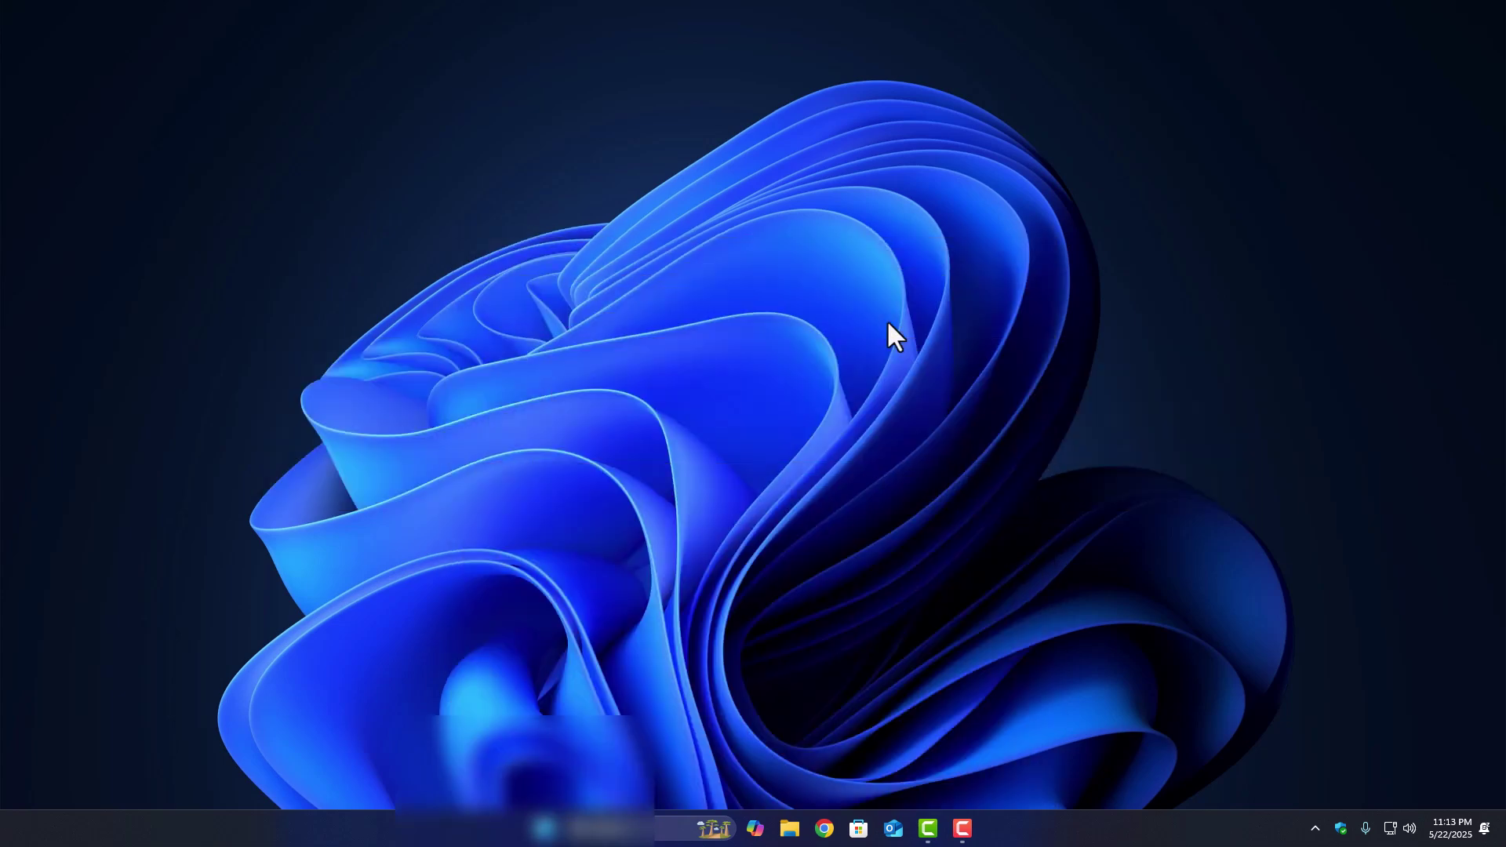
# - Navigate to Computer Configuration > Administrative Templates > Control Panel > Personalization policies
pyautogui.doubleClick(482, 233)
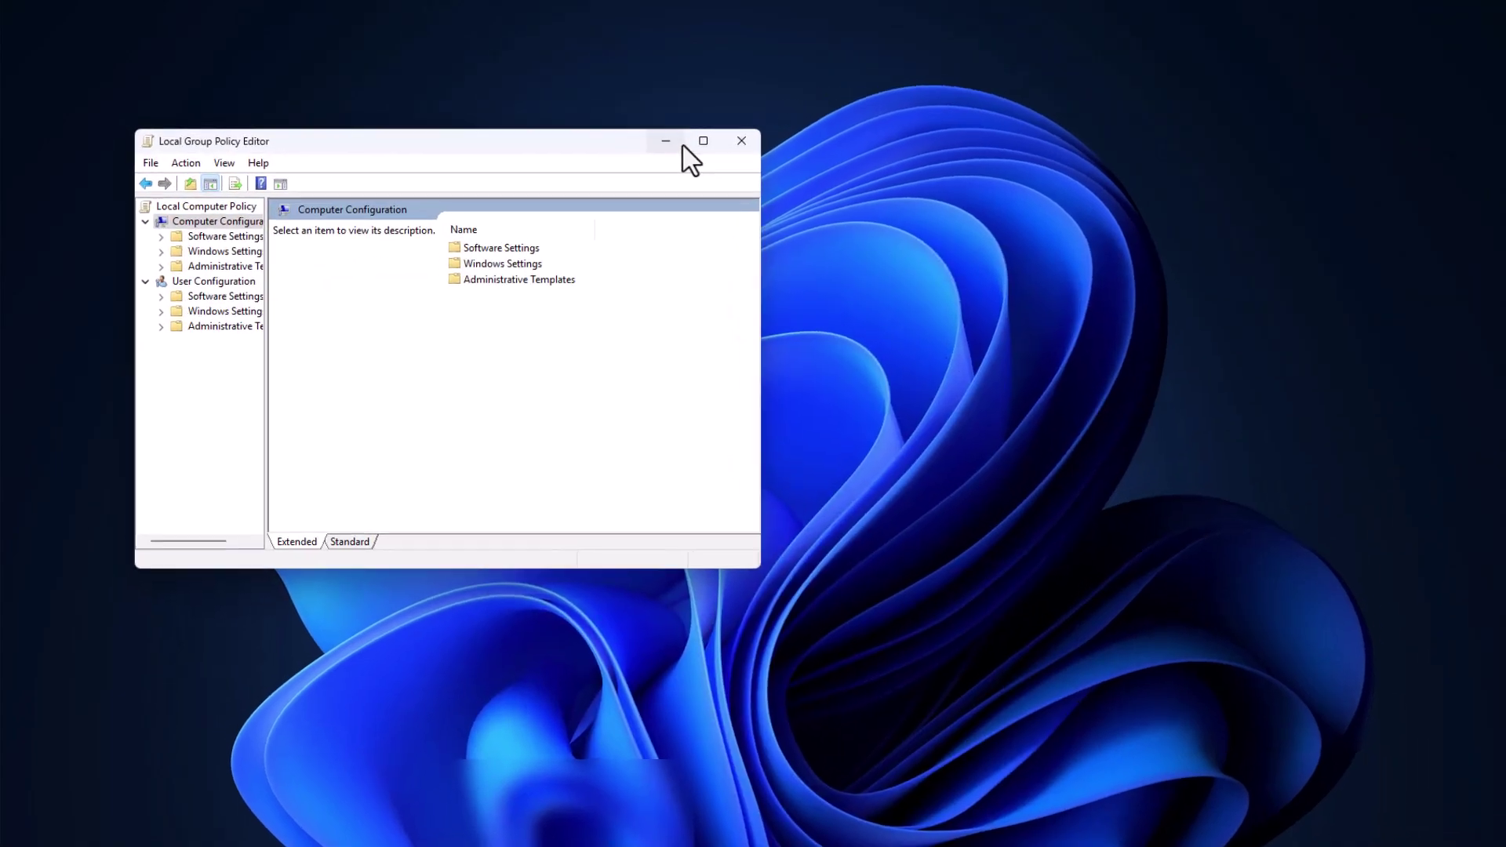
pyautogui.click(663, 133)
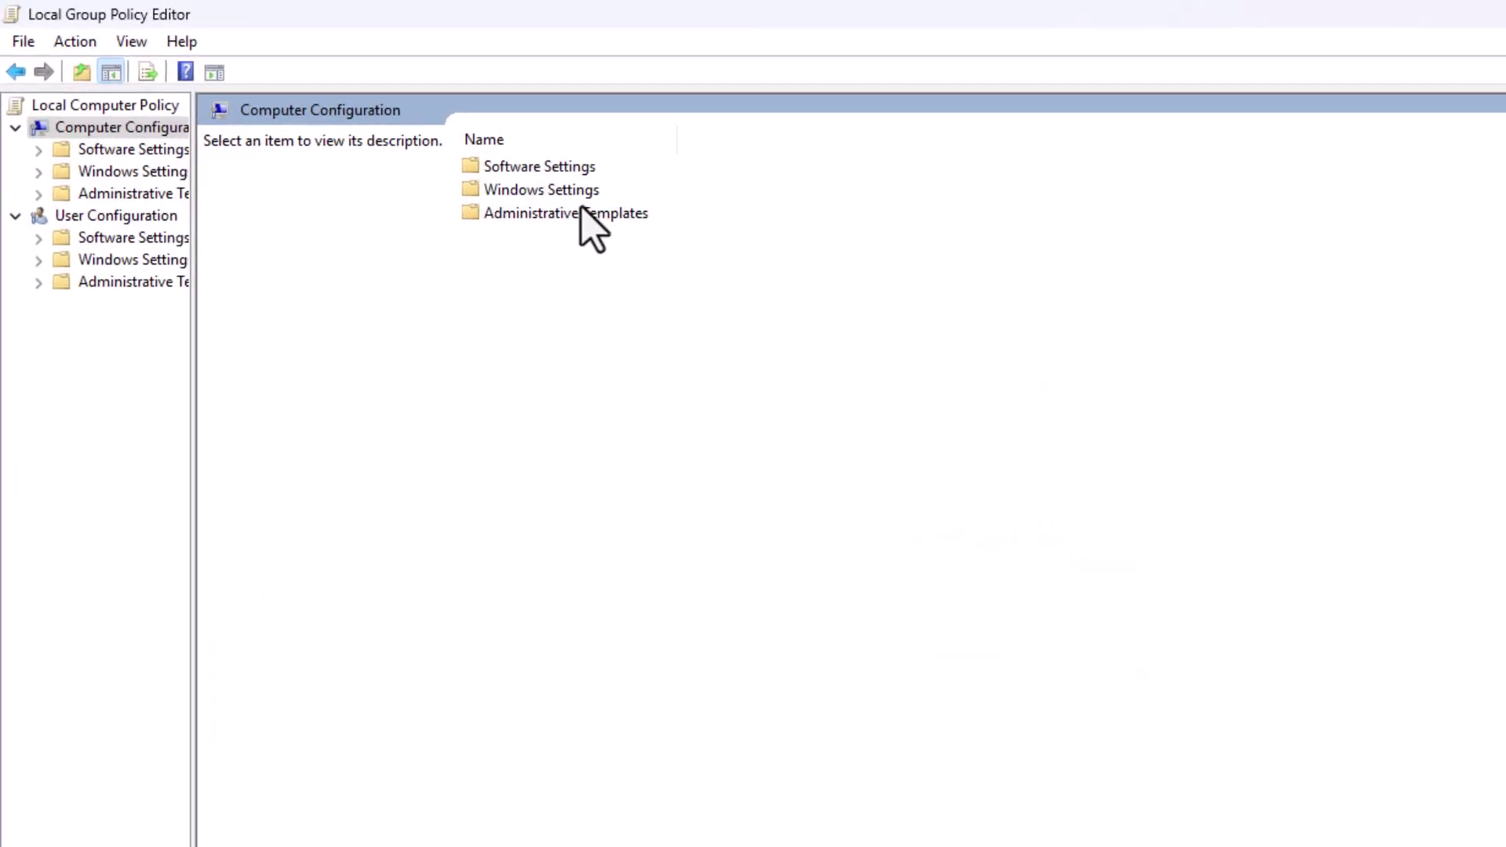
pyautogui.doubleClick(581, 213)
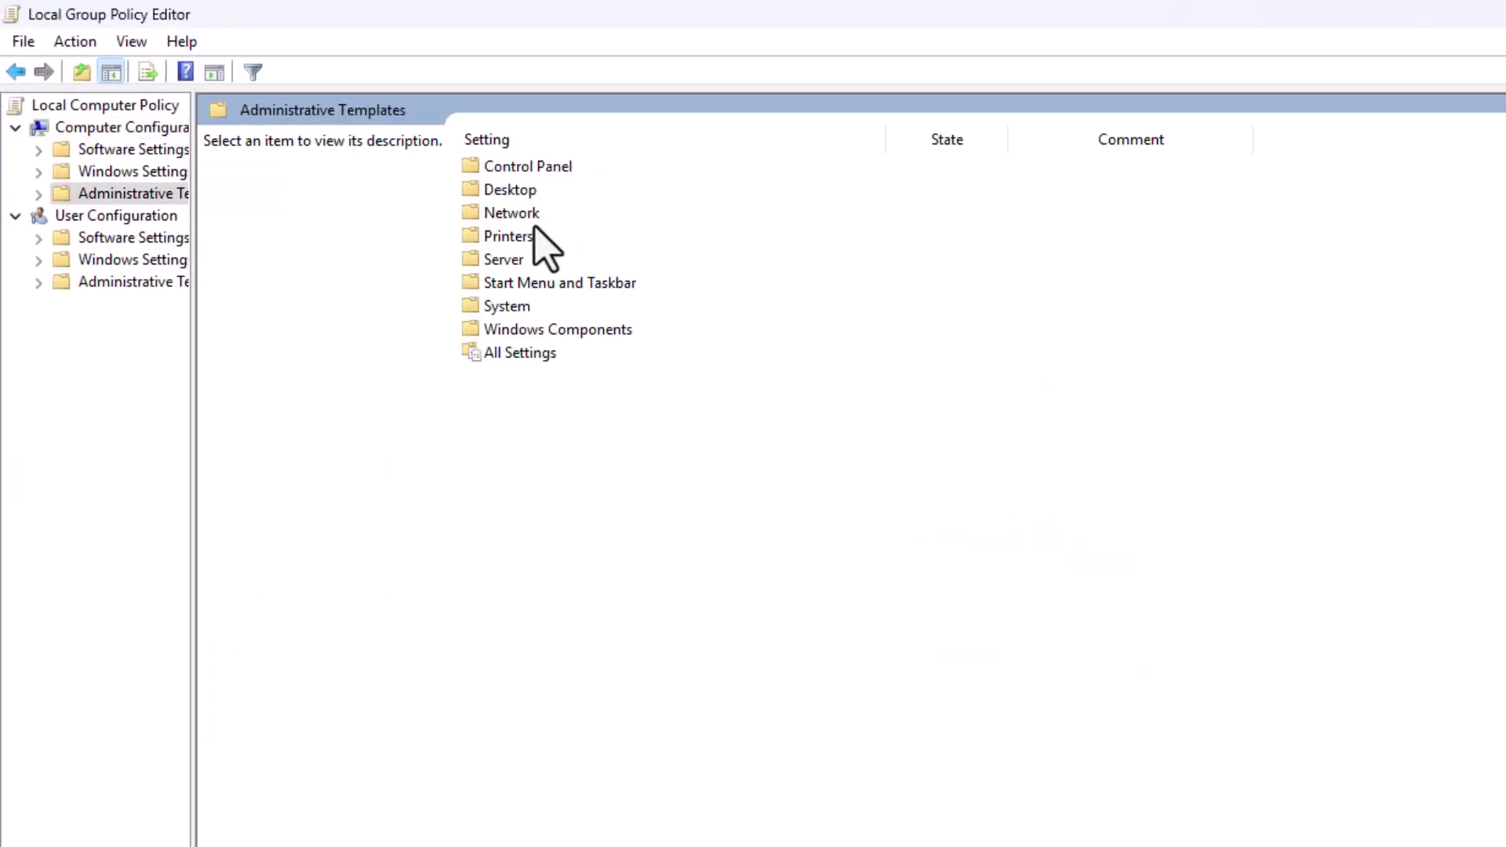
pyautogui.doubleClick(528, 166)
pyautogui.doubleClick(547, 166)
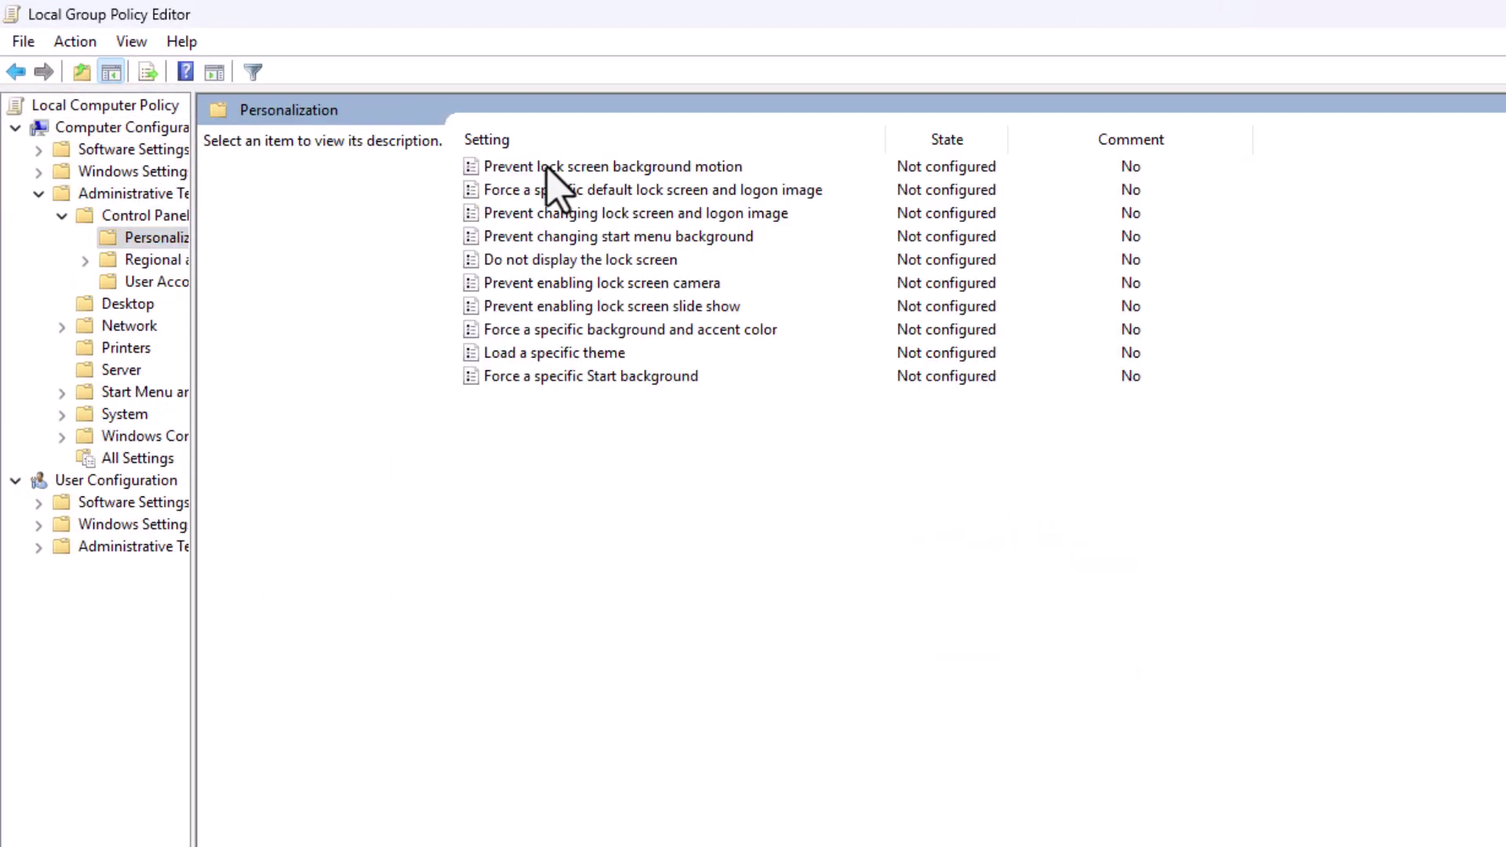
pyautogui.click(548, 167)
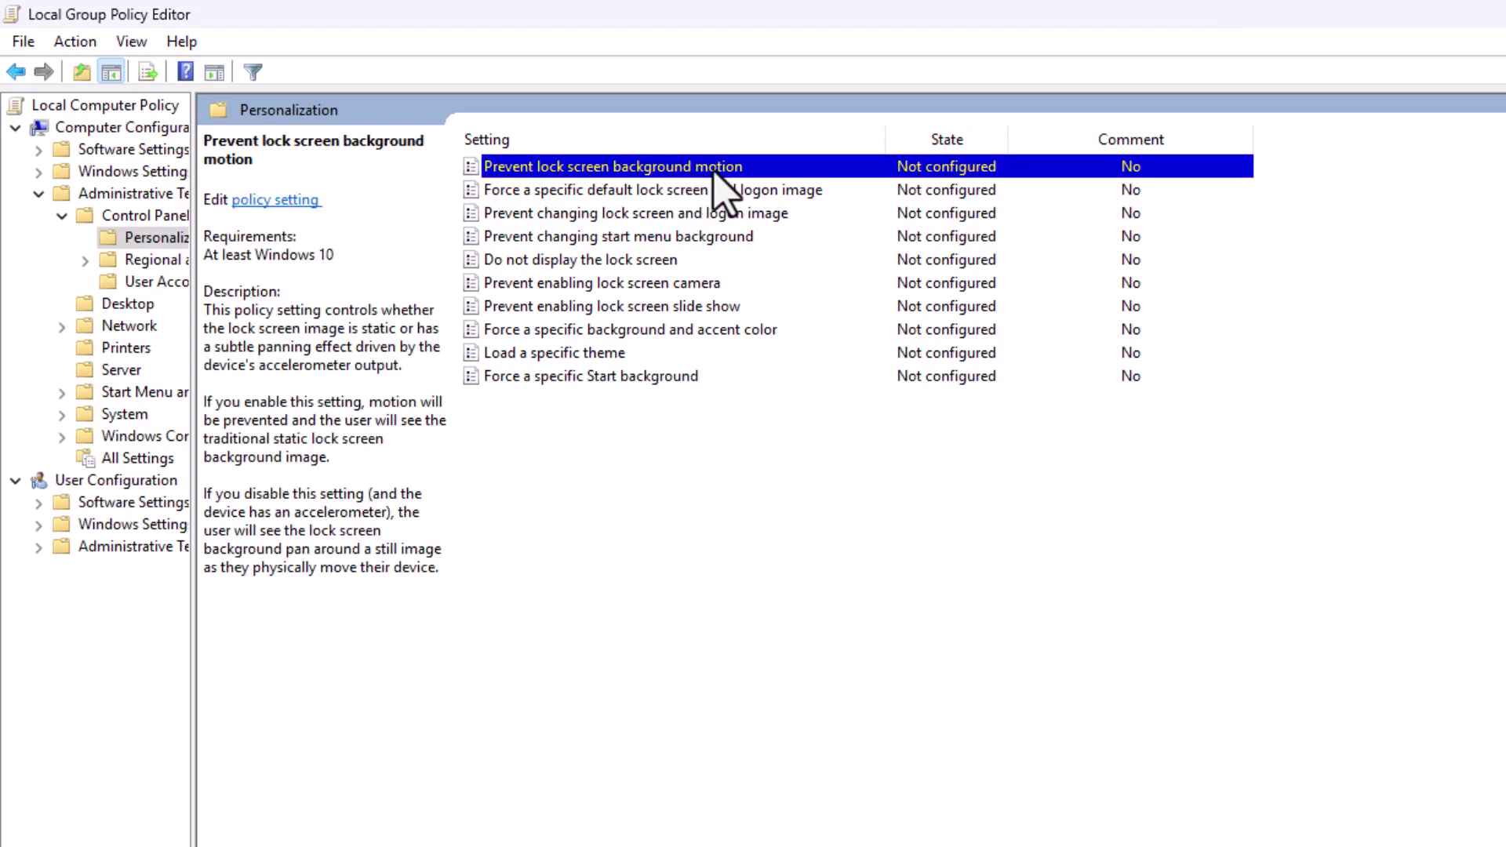
# - Set 'Force a specific default lock screen and logon image' to Not Configured and apply it
pyautogui.doubleClick(703, 191)
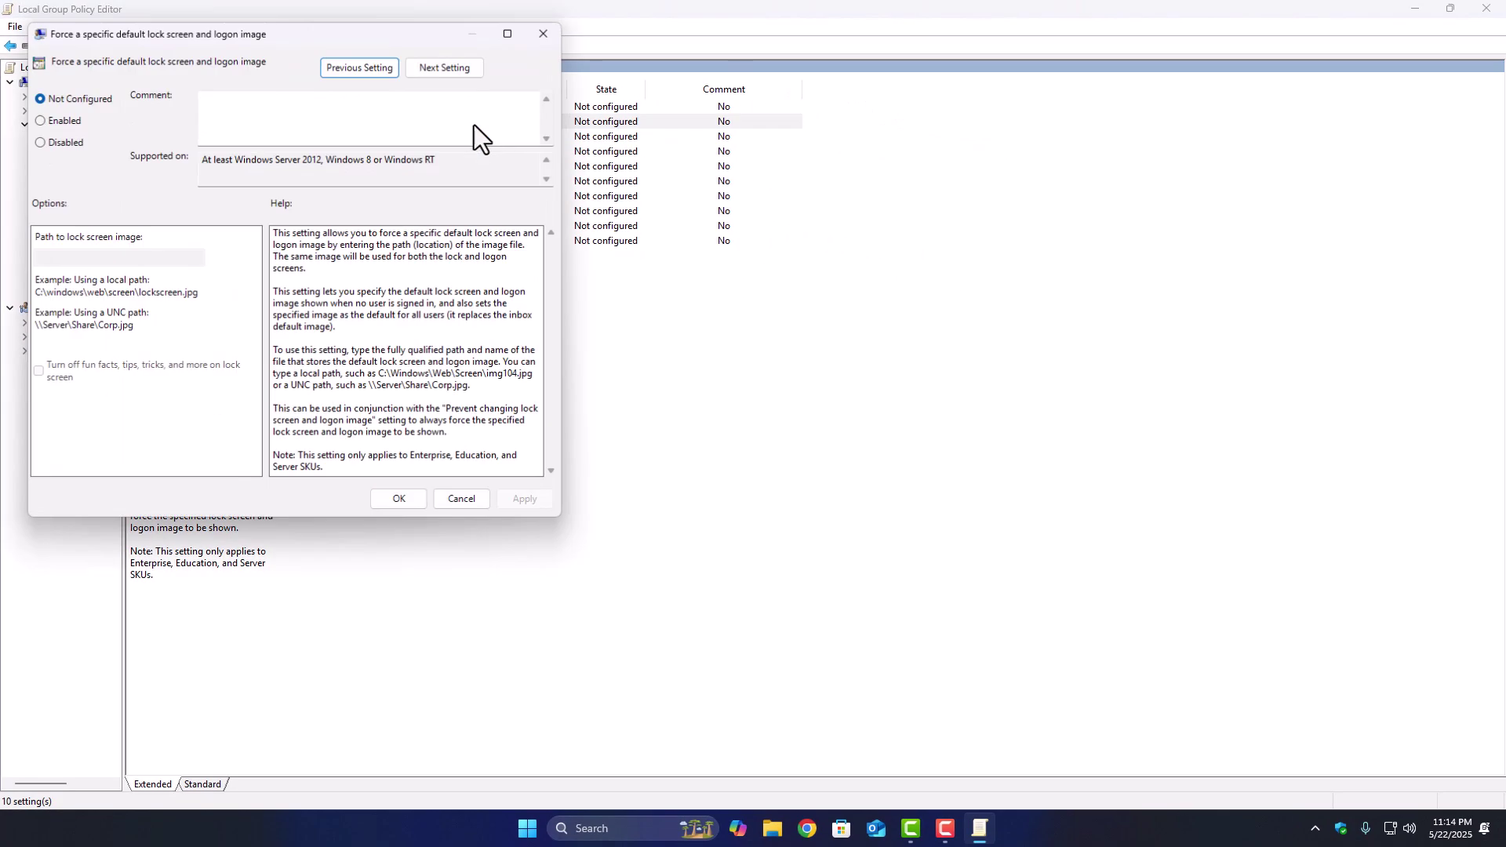
pyautogui.moveTo(308, 43); pyautogui.dragTo(909, 165)
pyautogui.click(643, 269)
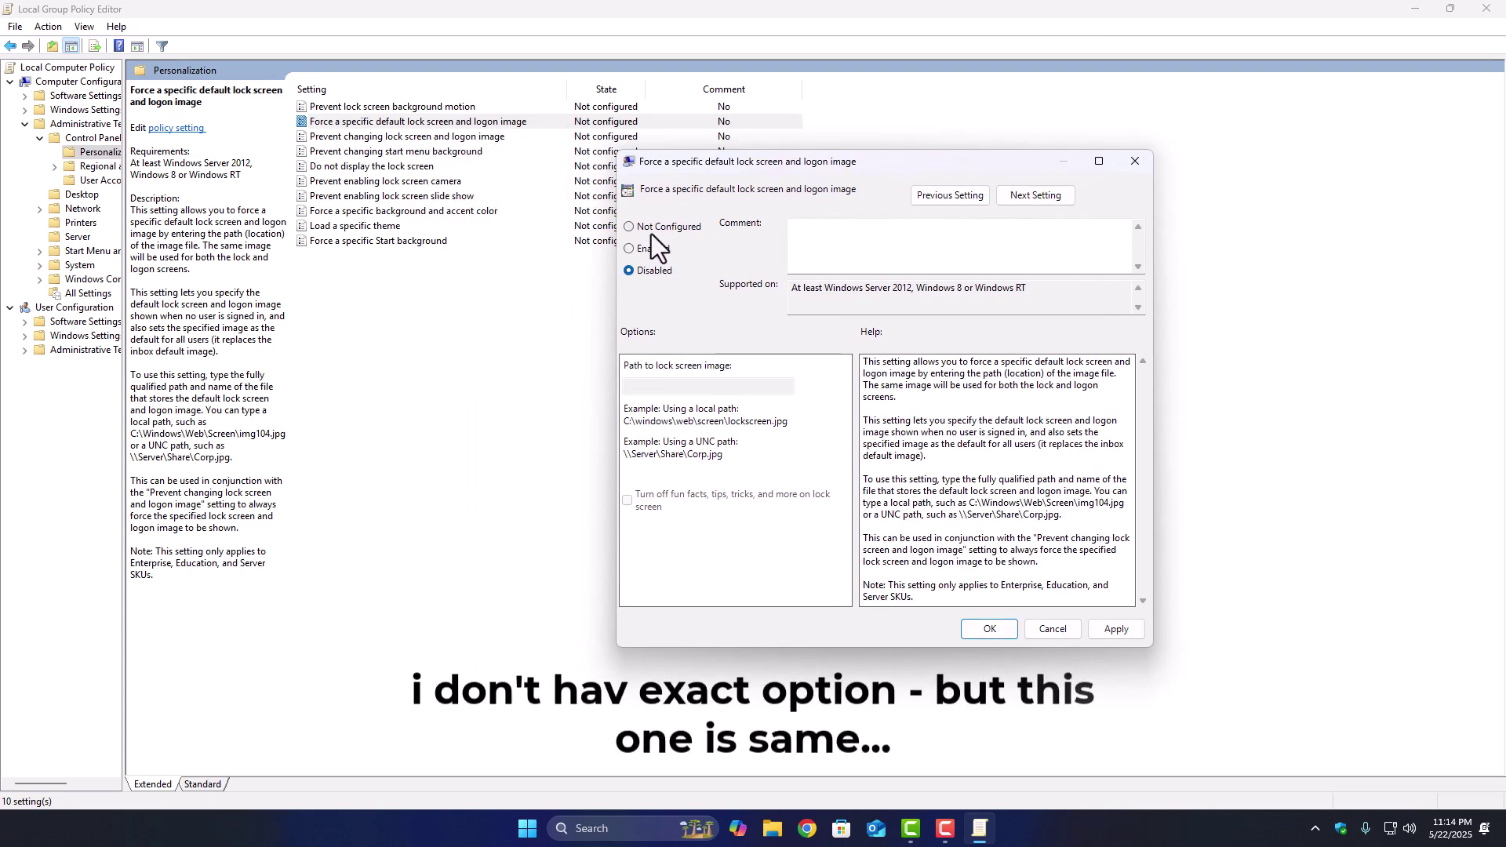
pyautogui.click(1120, 632)
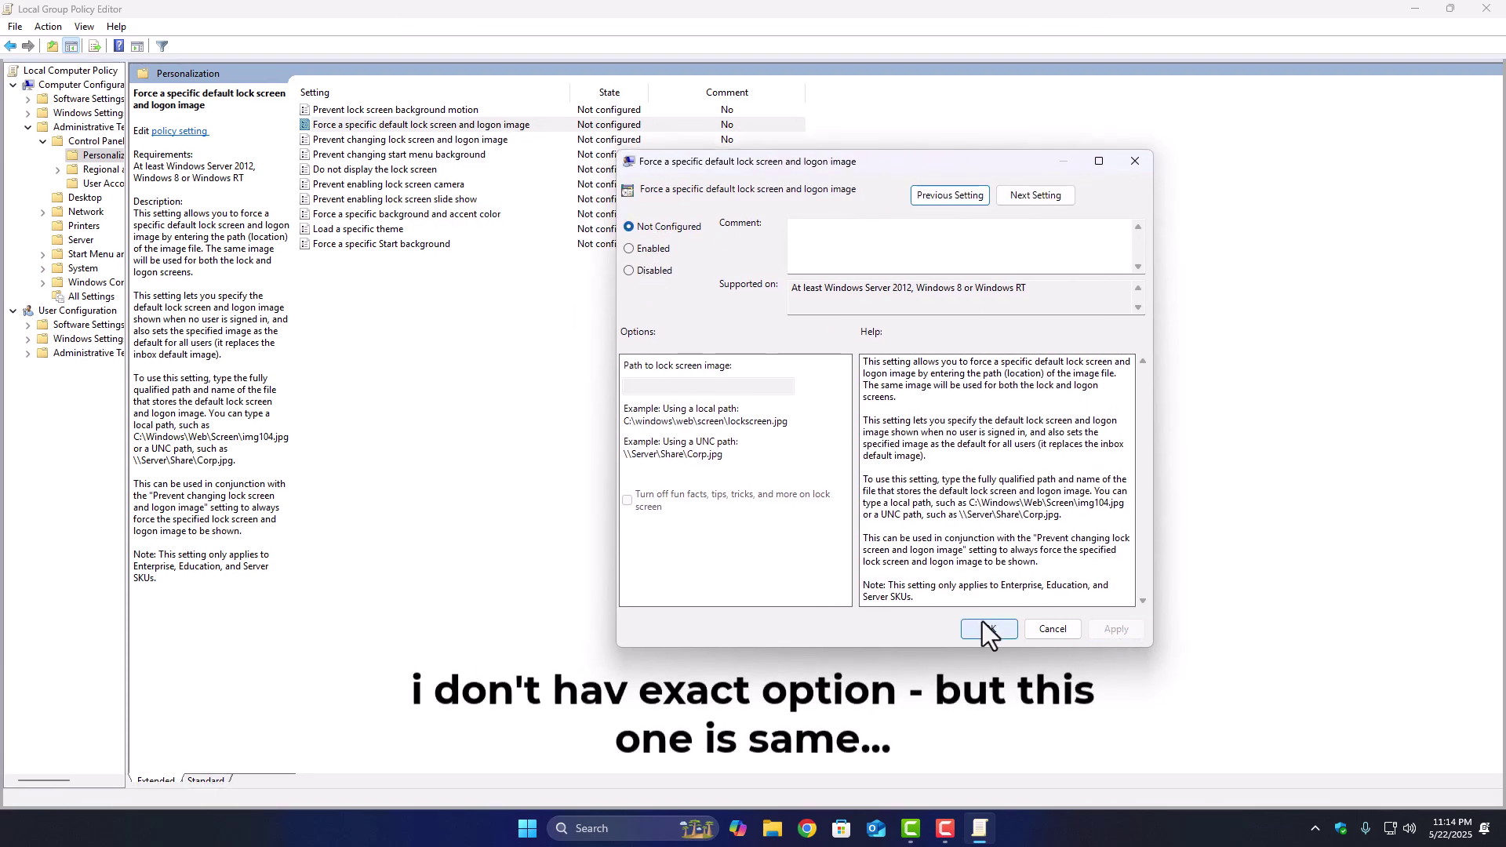
pyautogui.click(985, 627)
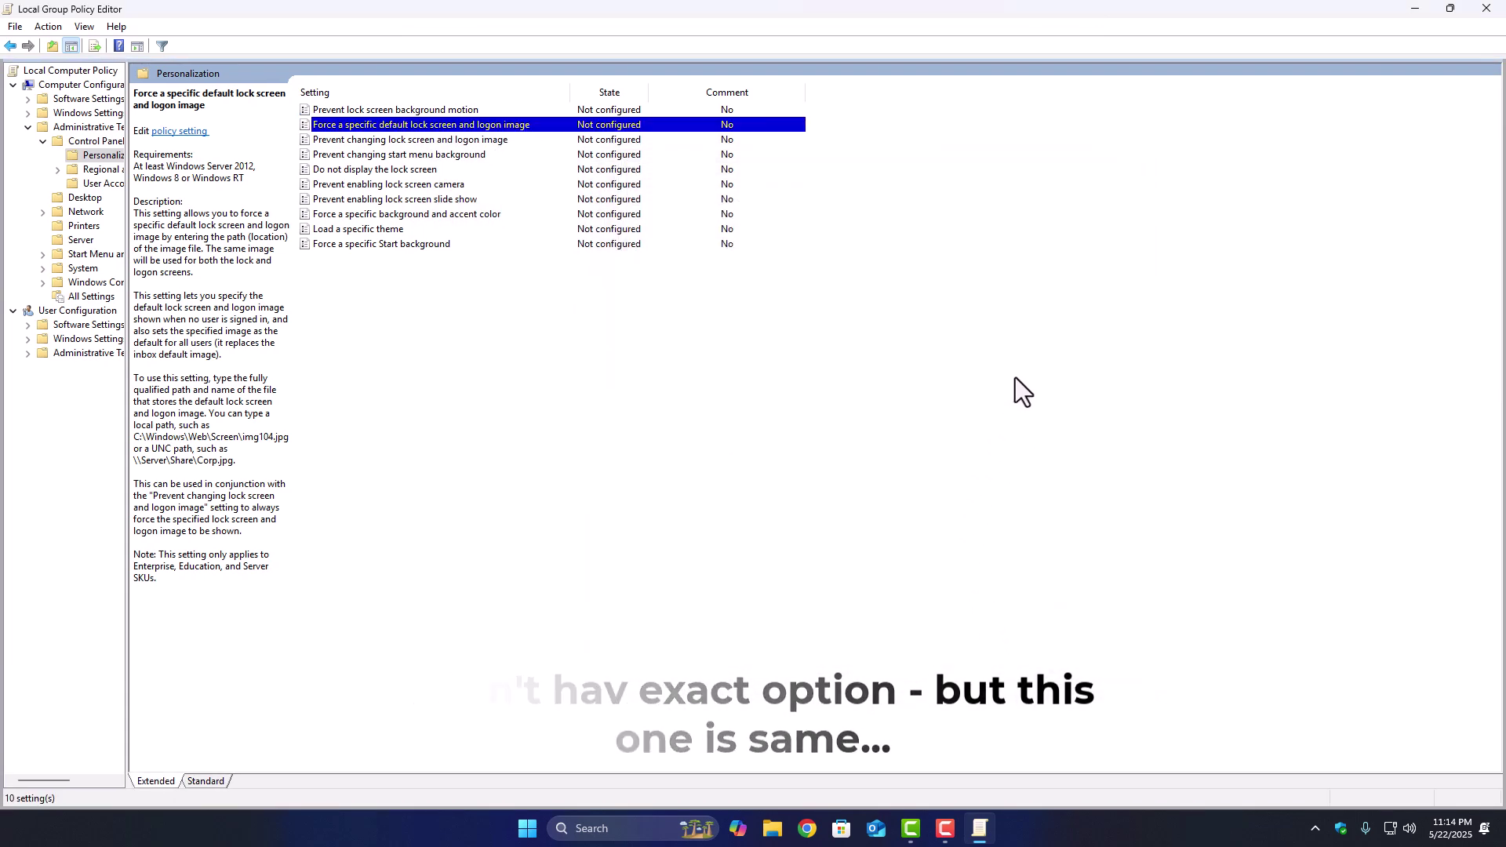
# - Close the Group Policy Editor and start entering 'reg' in the Run dialog
pyautogui.click(1485, 15)
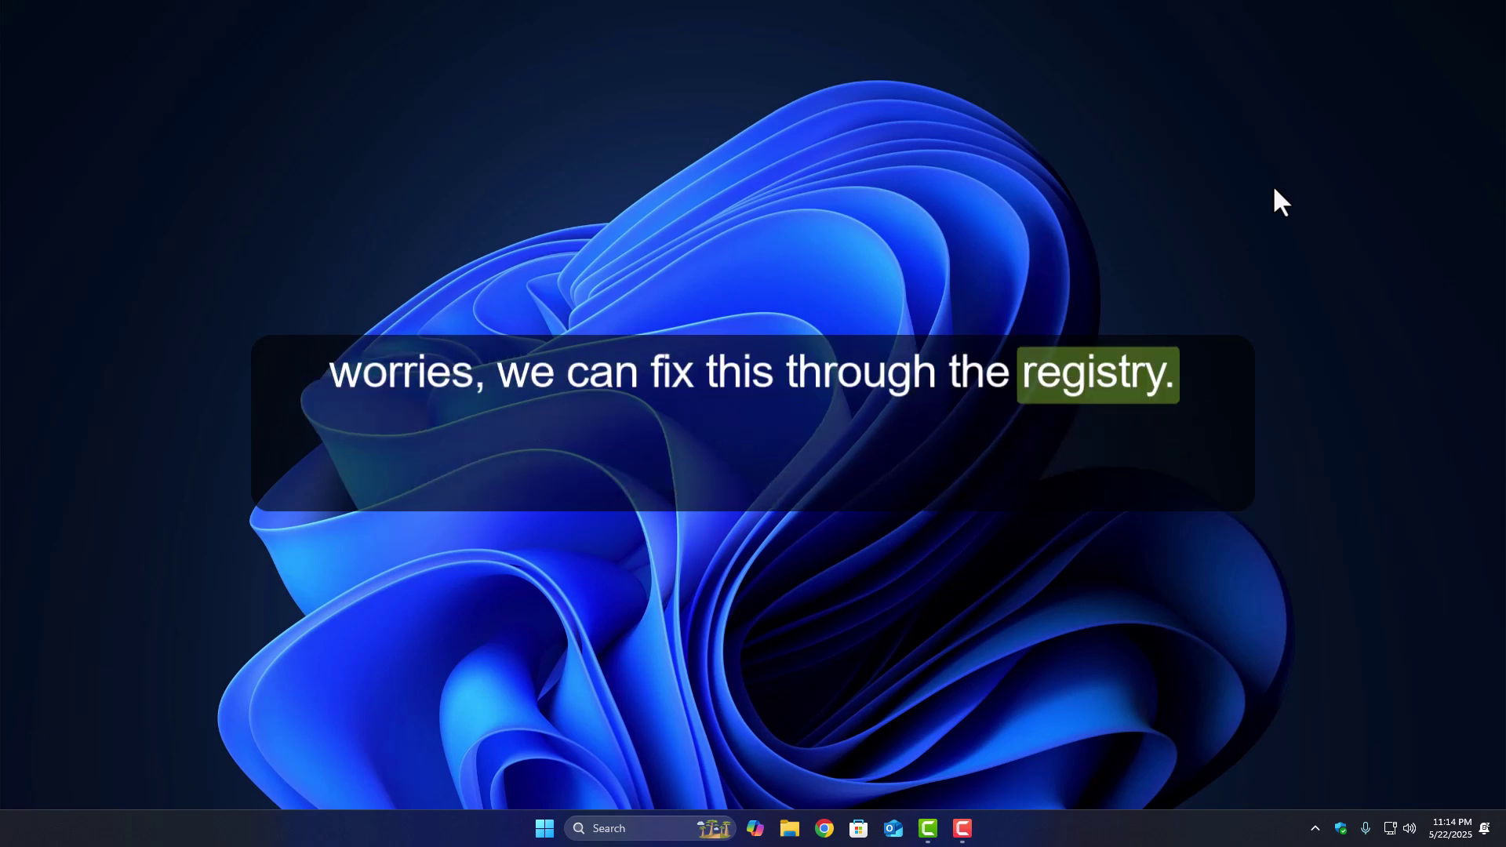
pyautogui.press('super+r')
pyautogui.write('reg')
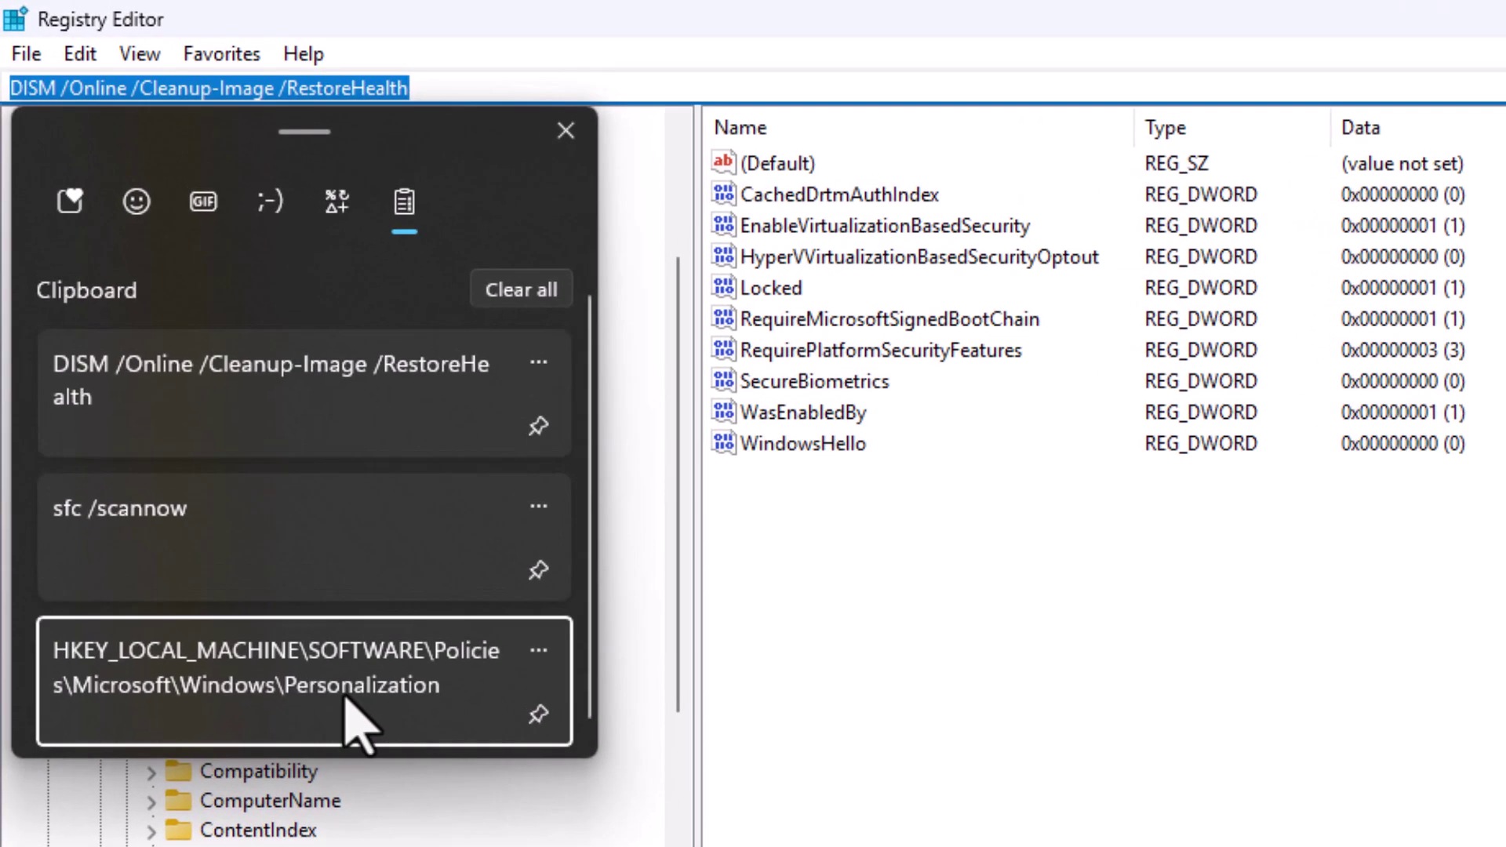
# - Paste the Personalization policies key path into the address bar twice, find it missing, and close Registry Editor
pyautogui.click(345, 697)
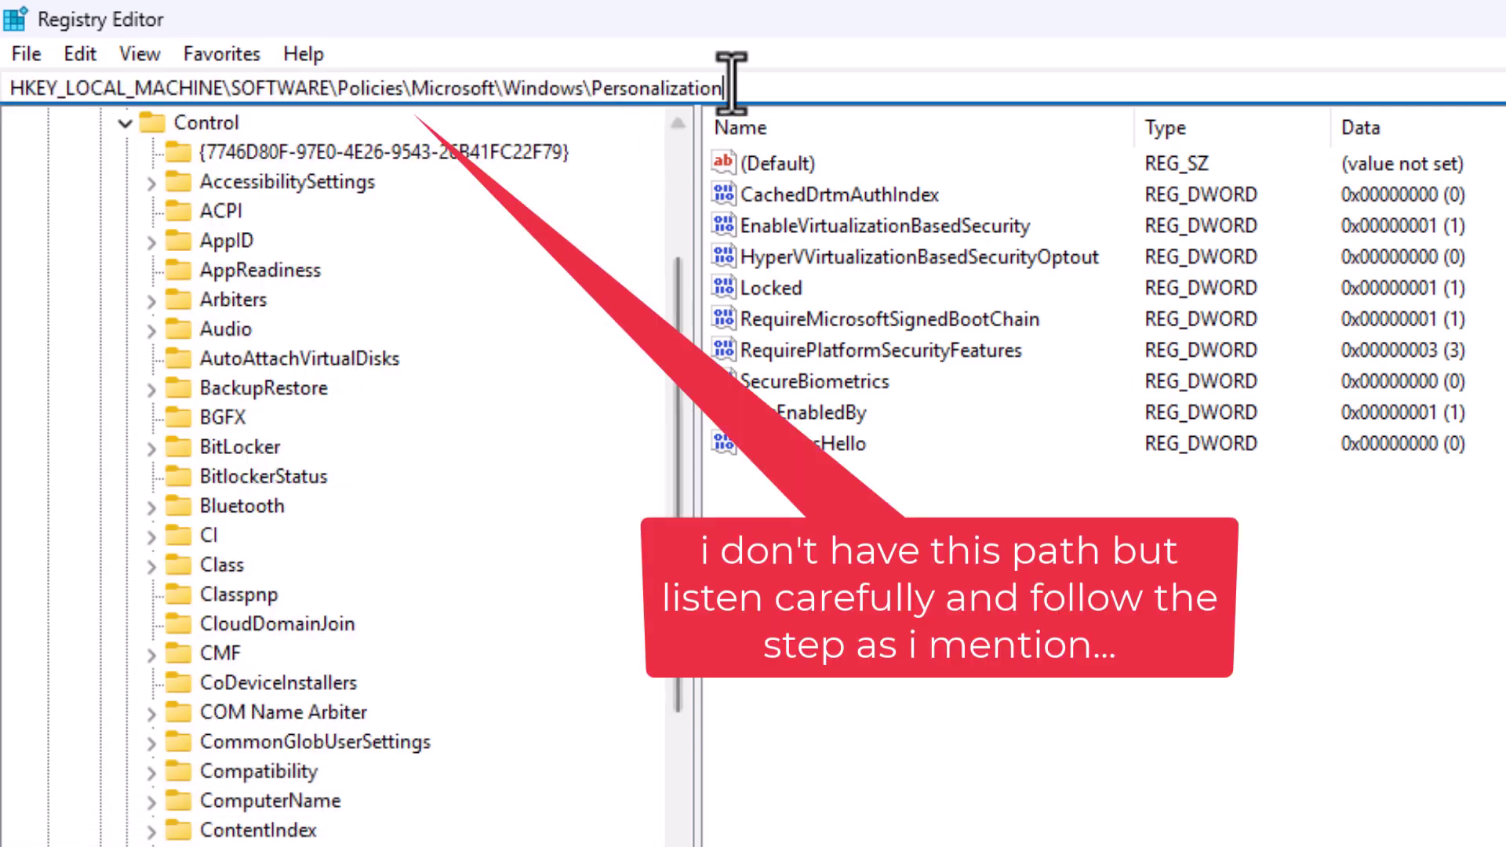
pyautogui.press('Return')
pyautogui.click(797, 89)
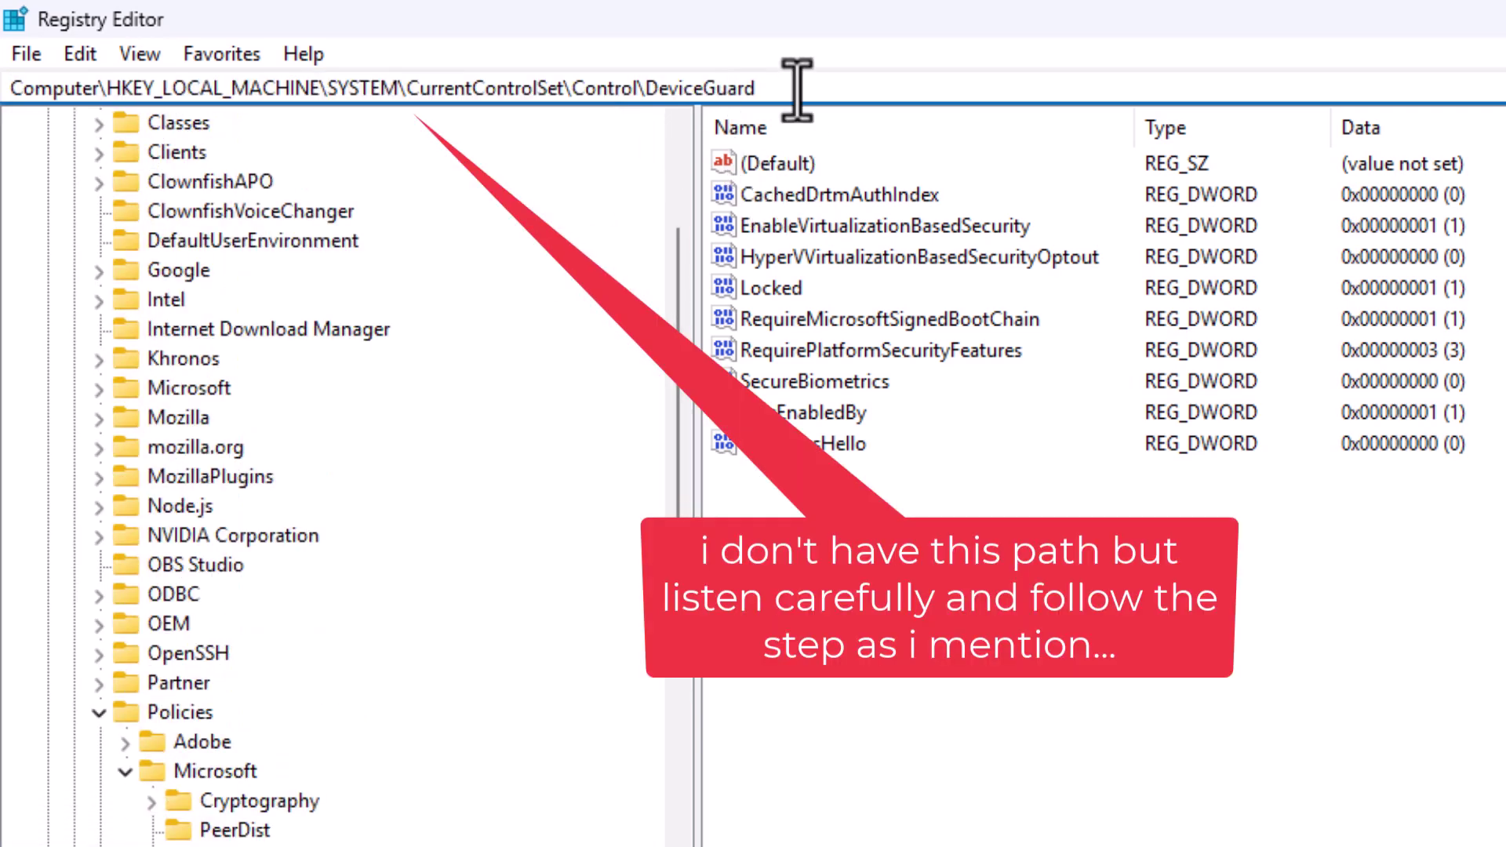
pyautogui.moveTo(797, 89); pyautogui.dragTo(4, 133)
pyautogui.write('HKEY_LOCAL_MACHINE\\SOFTWARE\\Policies\\Microsoft\\Windows\\Personalization')
pyautogui.press('Escape')
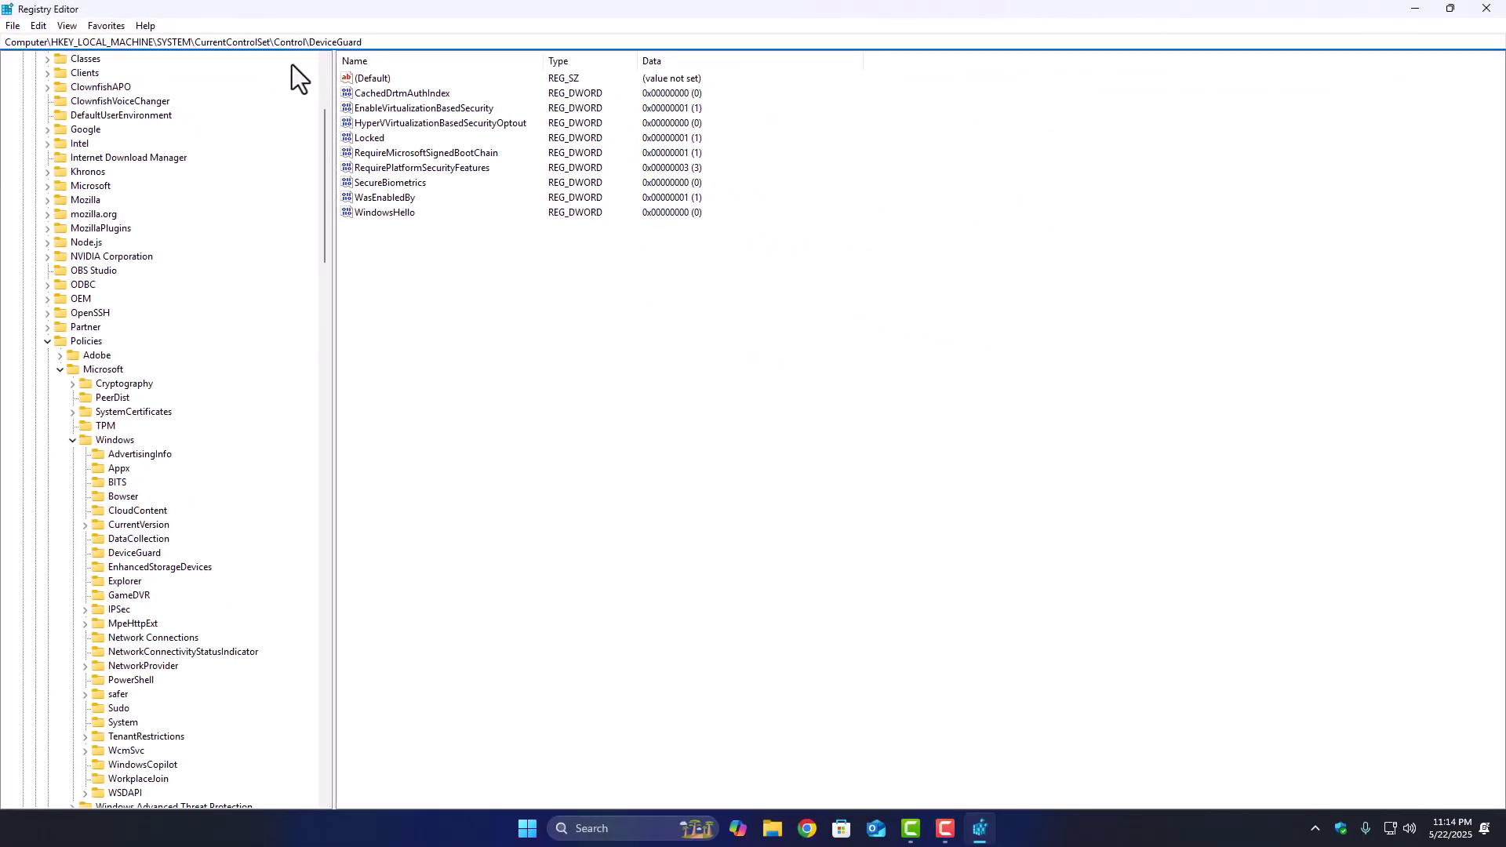
pyautogui.click(827, 262)
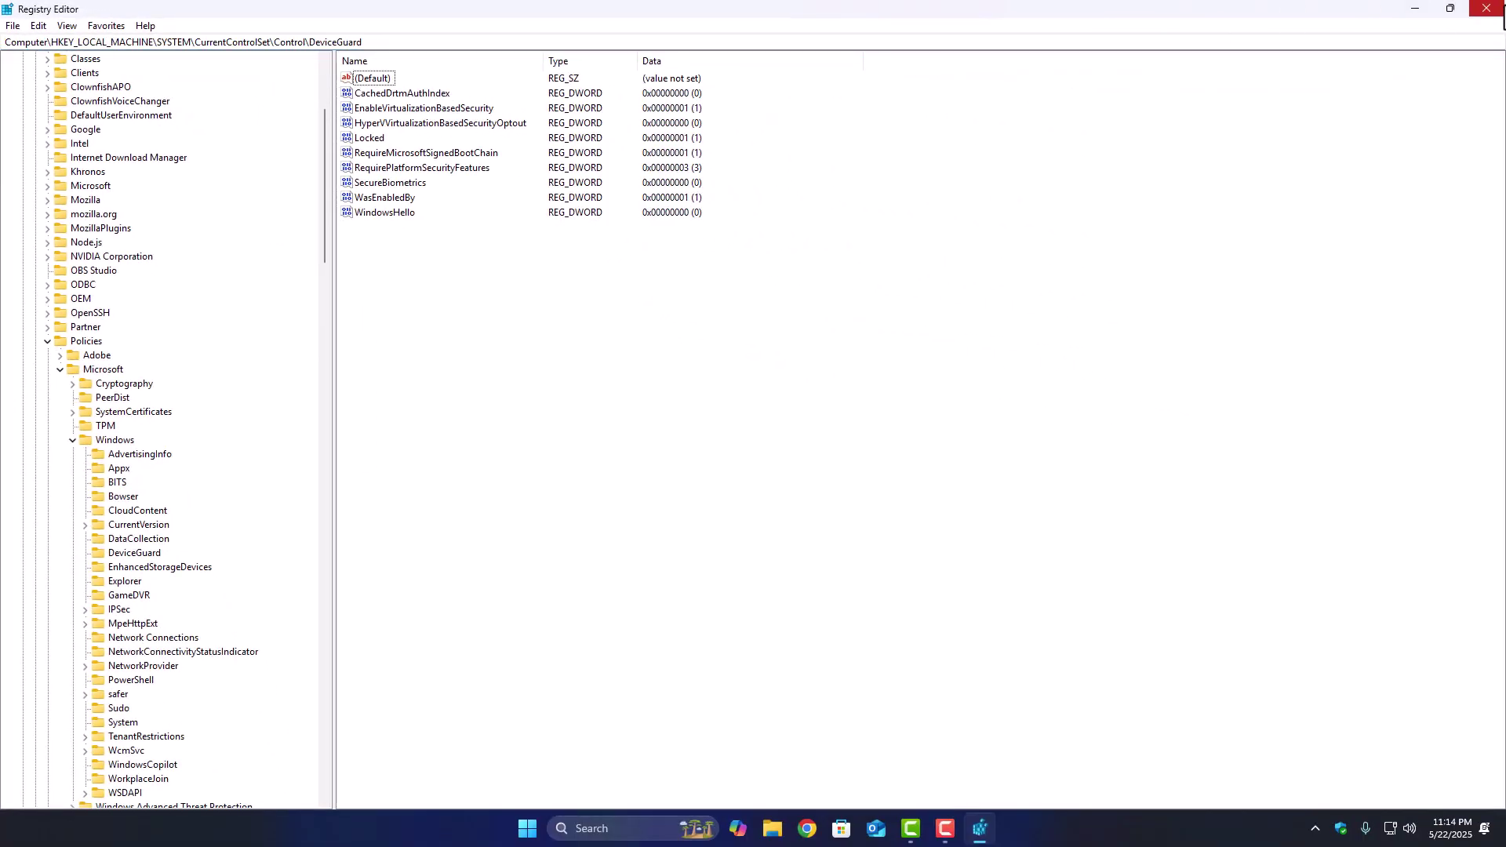
pyautogui.click(1501, 11)
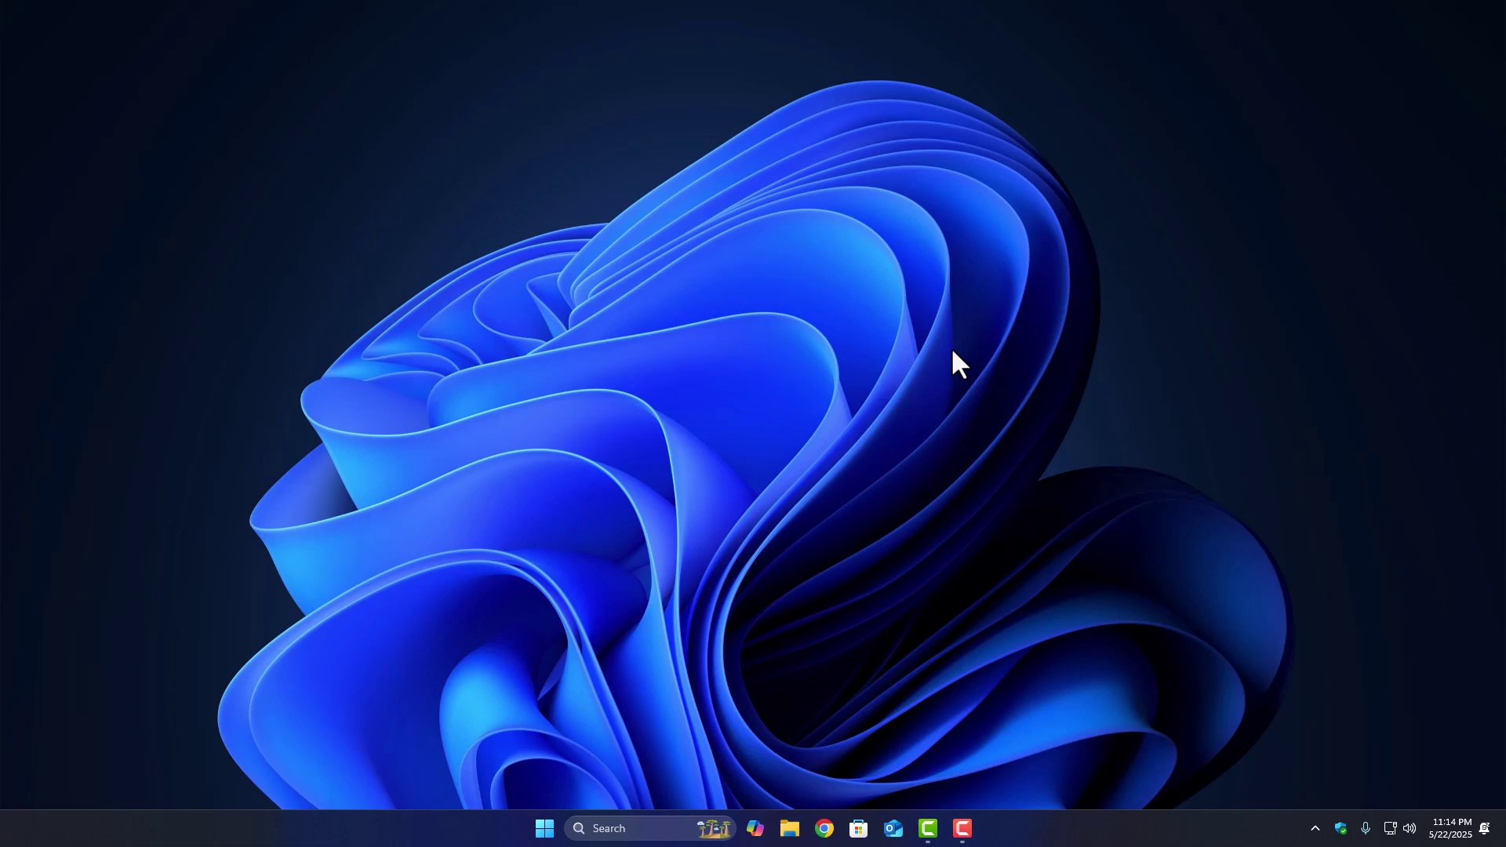
pyautogui.press('super+r')
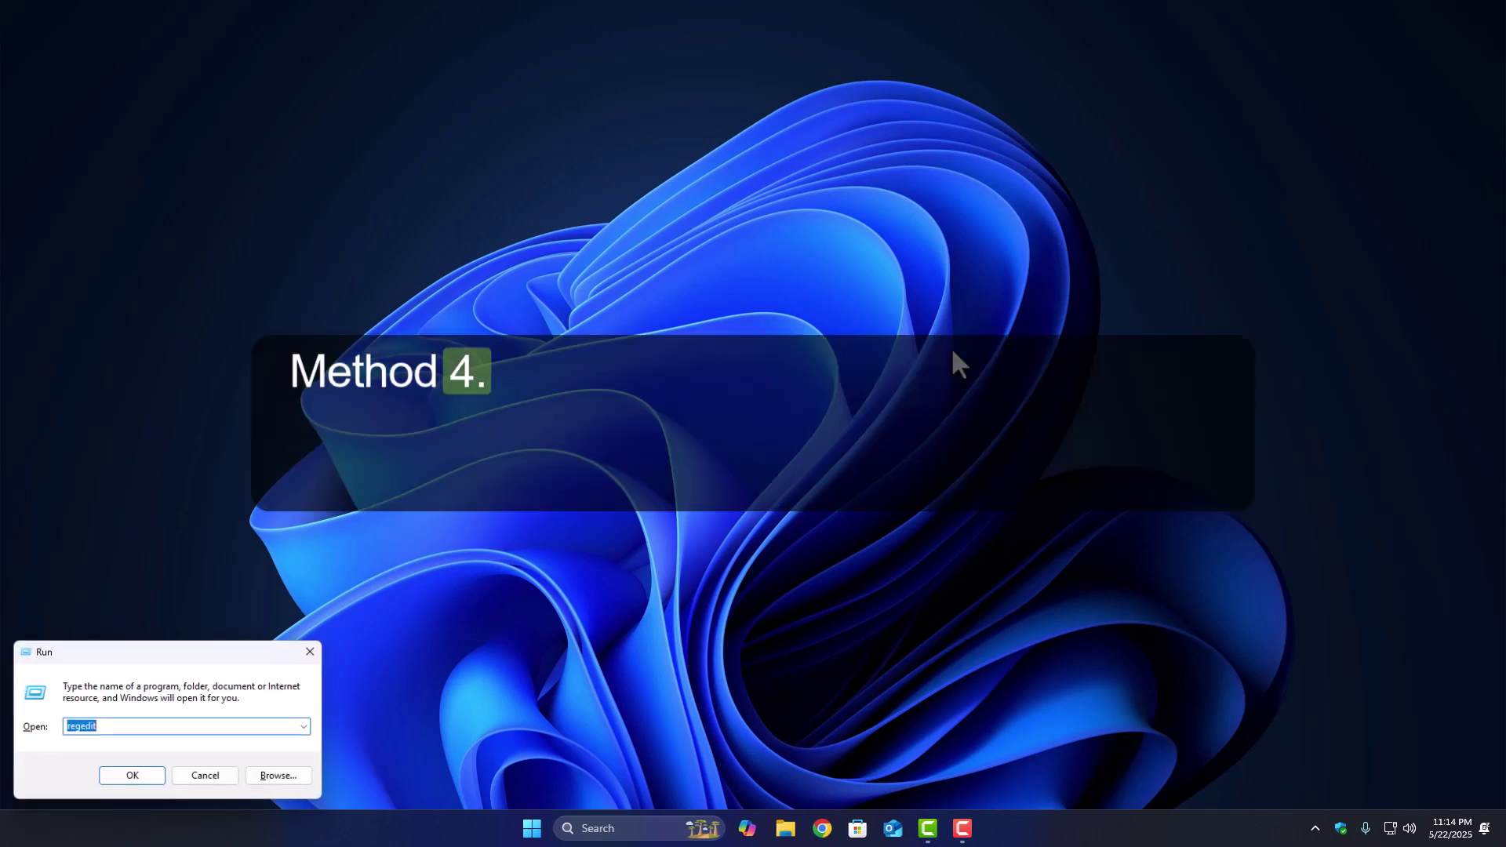
pyautogui.click(232, 776)
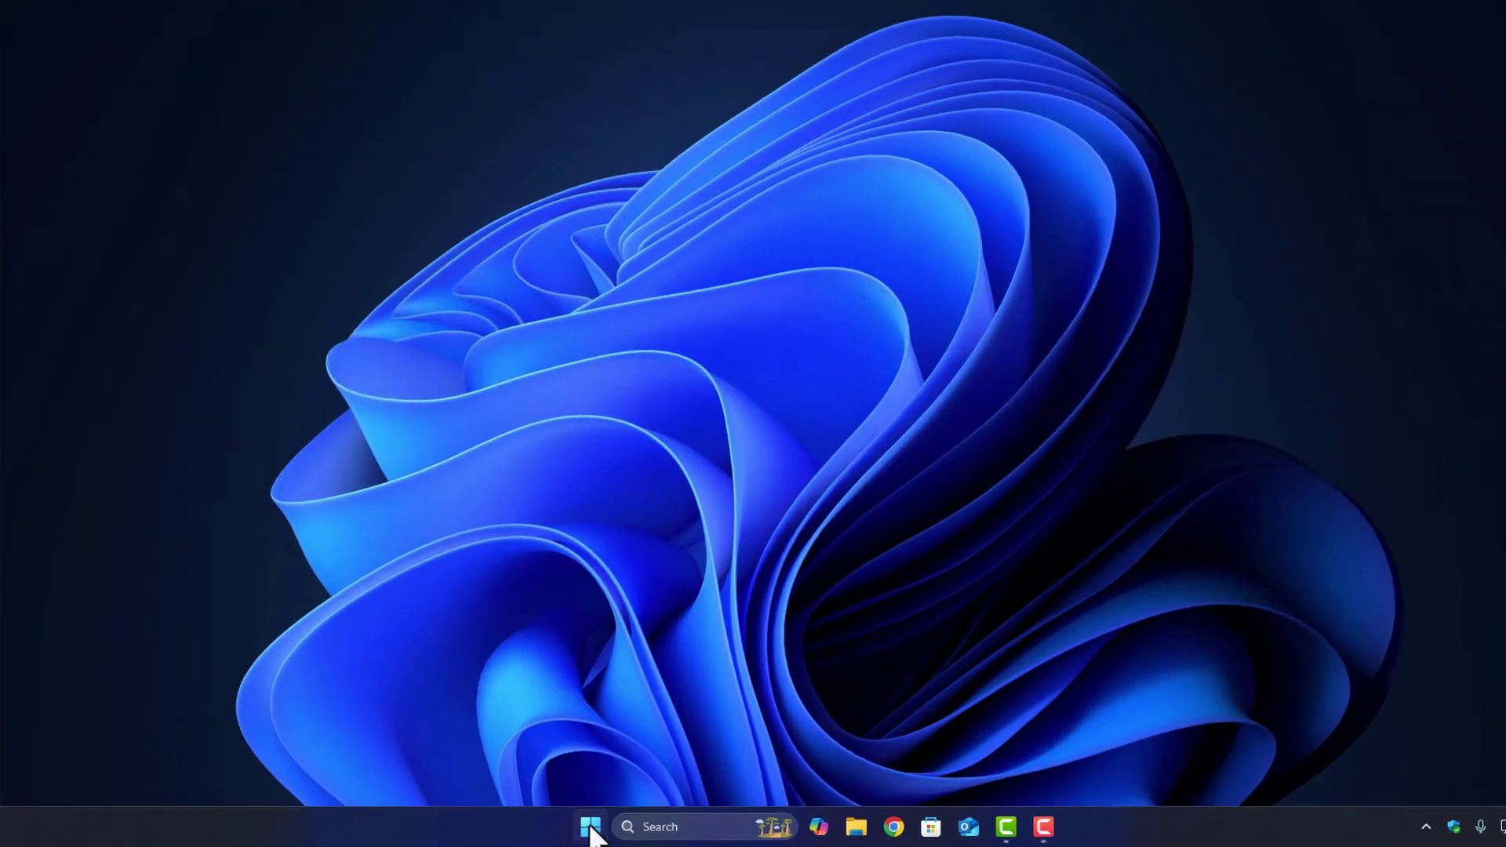
# - Open Terminal (Admin) from the Start right-click menu and run sfc /scannow
pyautogui.rightClick(546, 829)
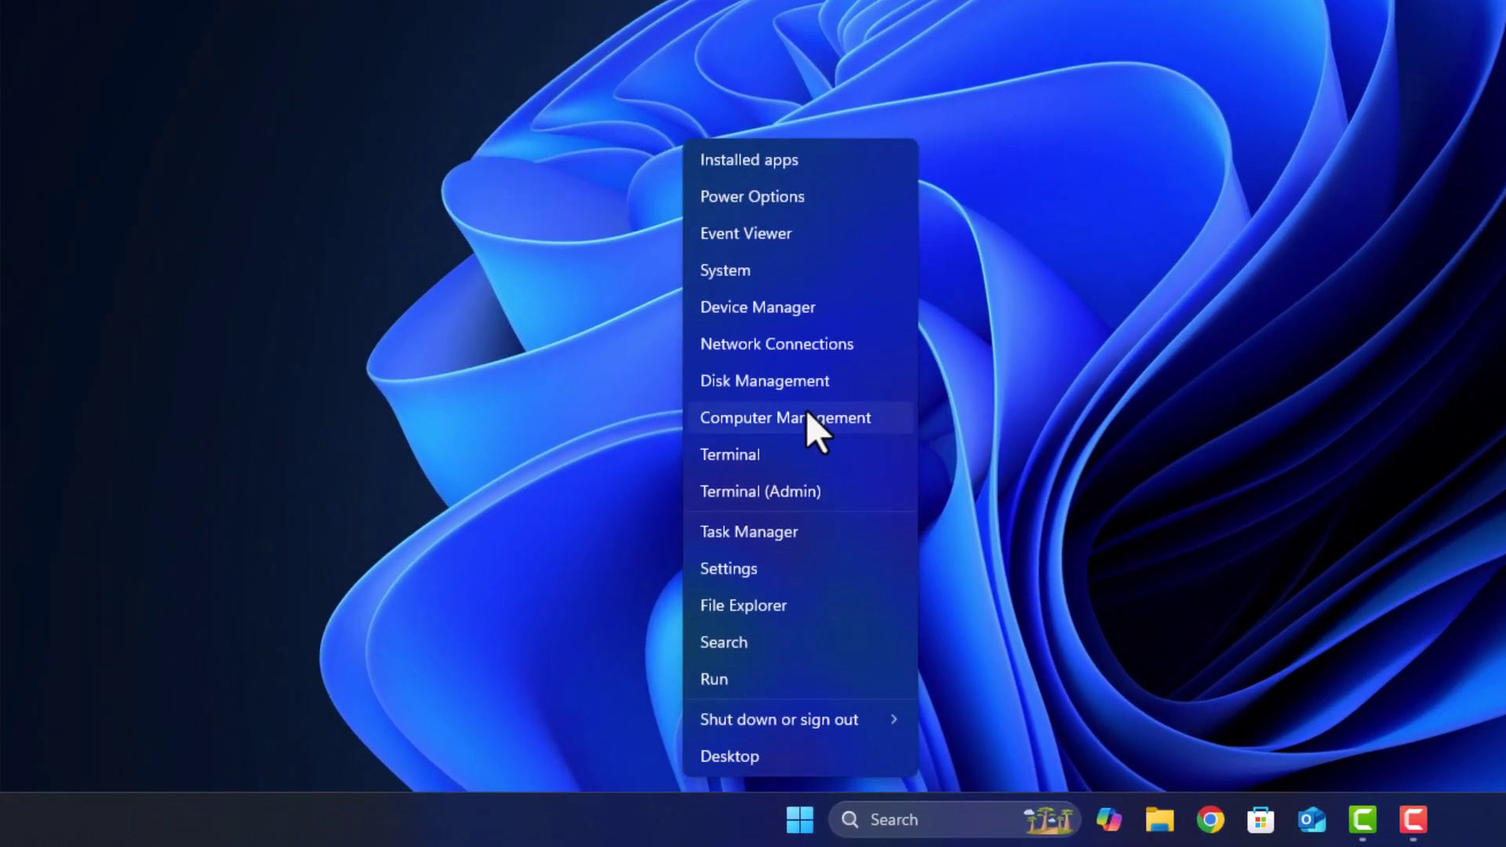
pyautogui.click(807, 494)
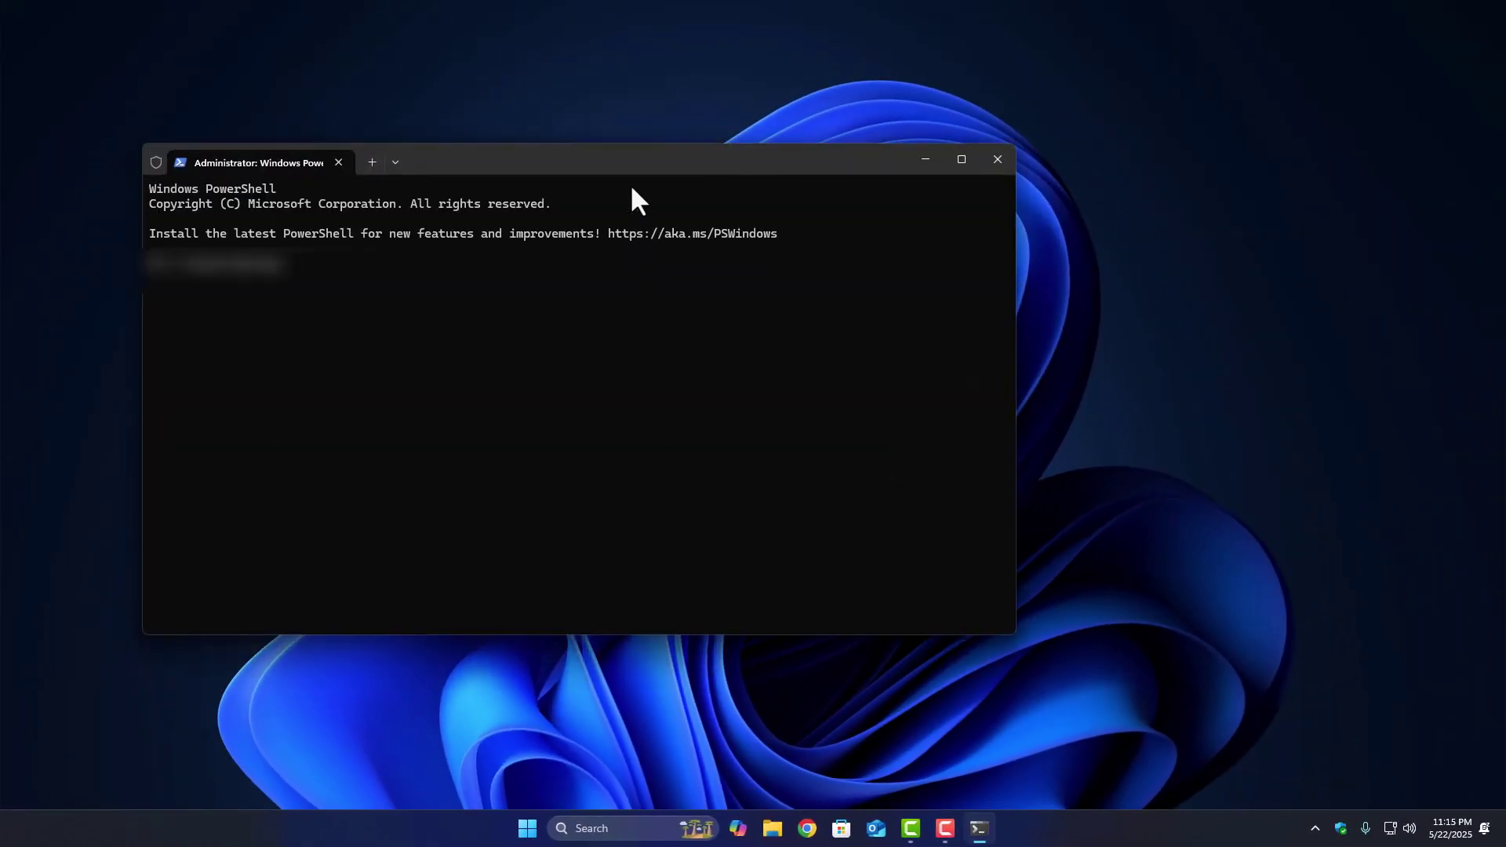
pyautogui.moveTo(637, 163); pyautogui.dragTo(723, 169)
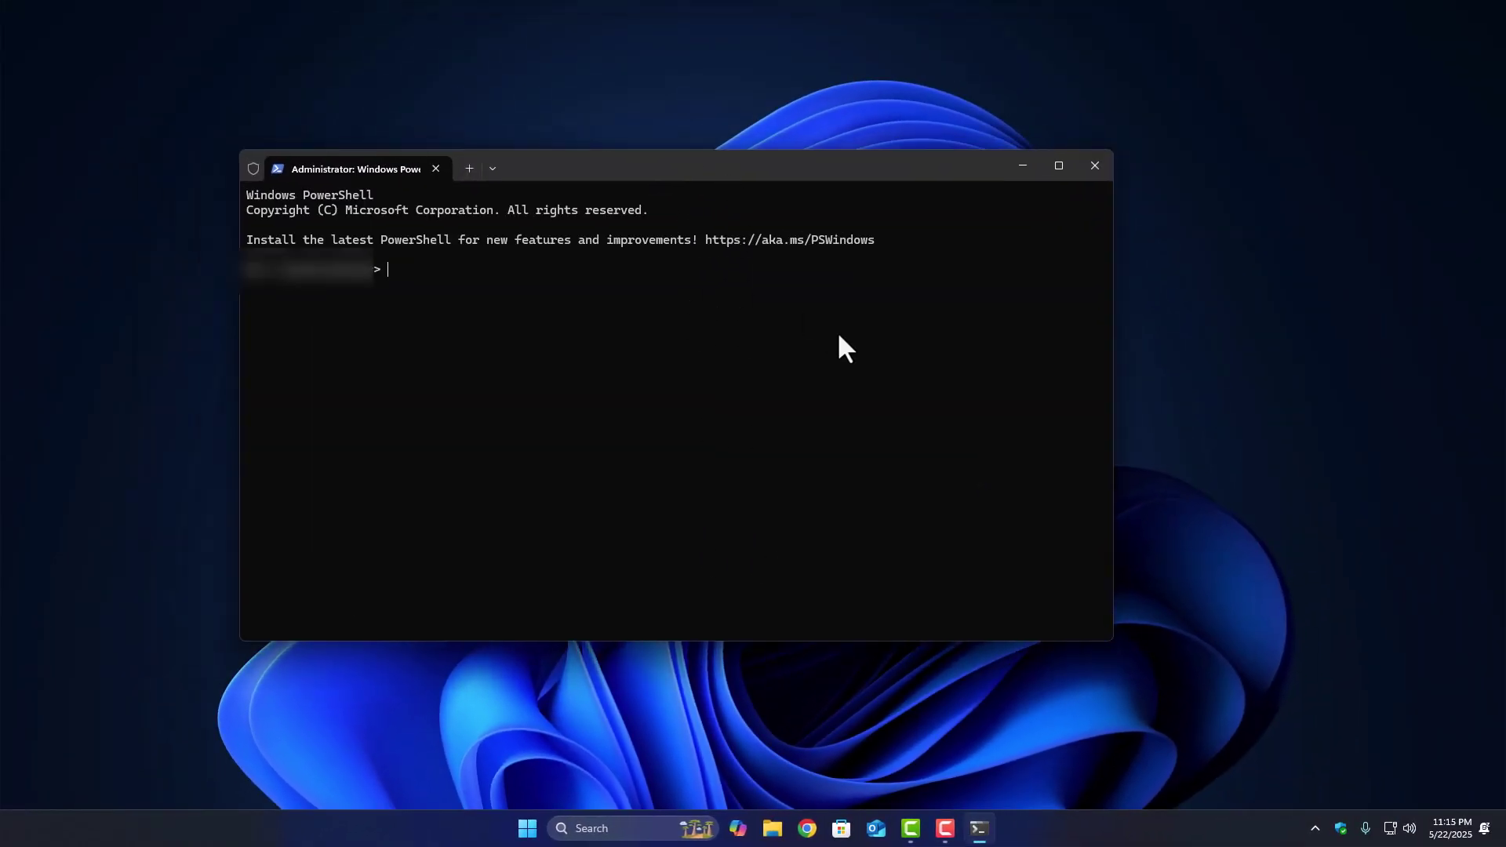
pyautogui.write('sfc')
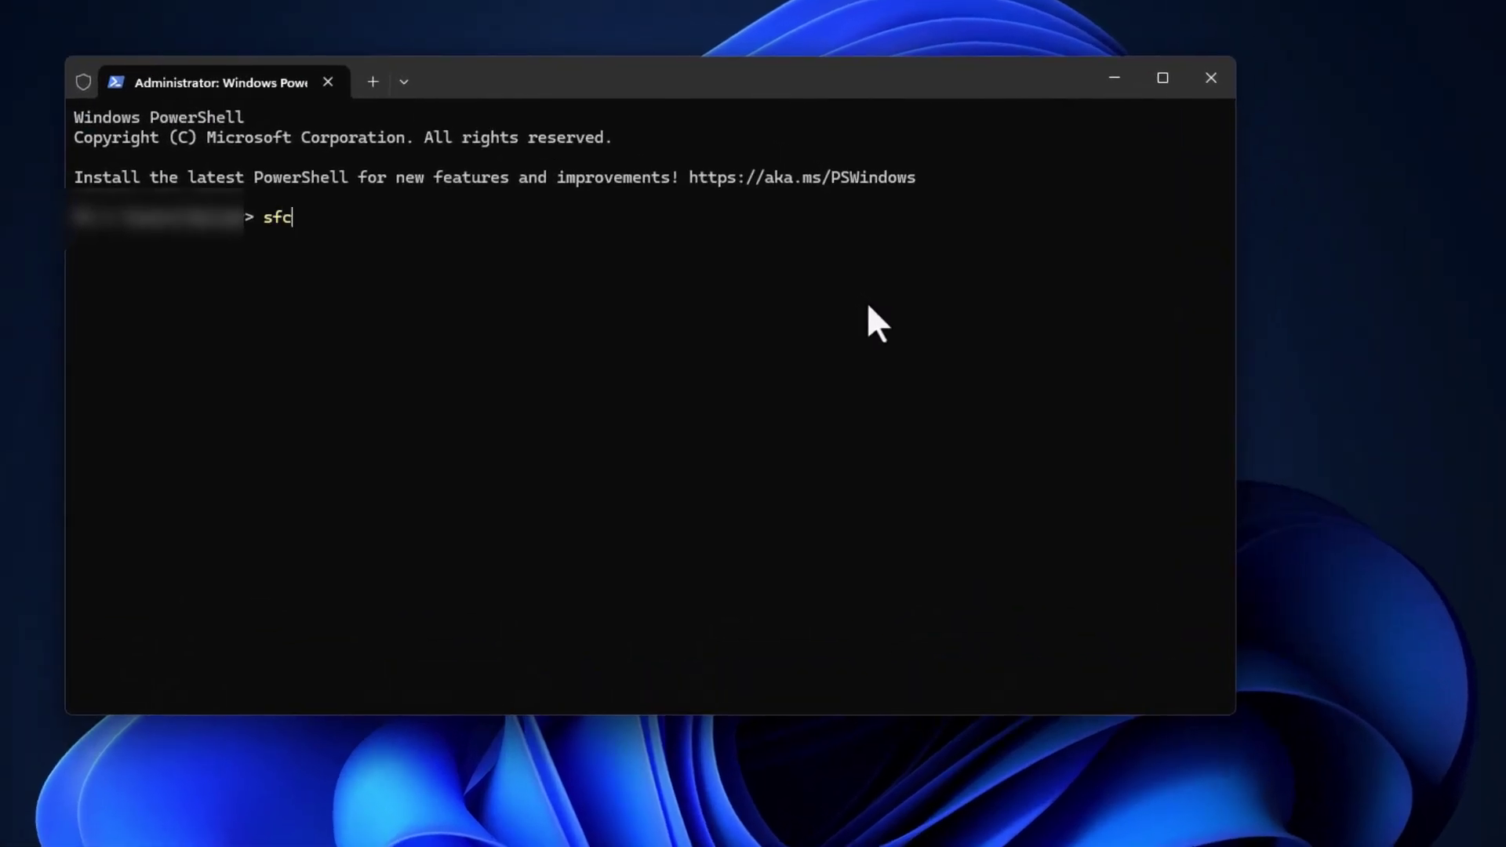
pyautogui.write(' /scannow')
pyautogui.press('Return')
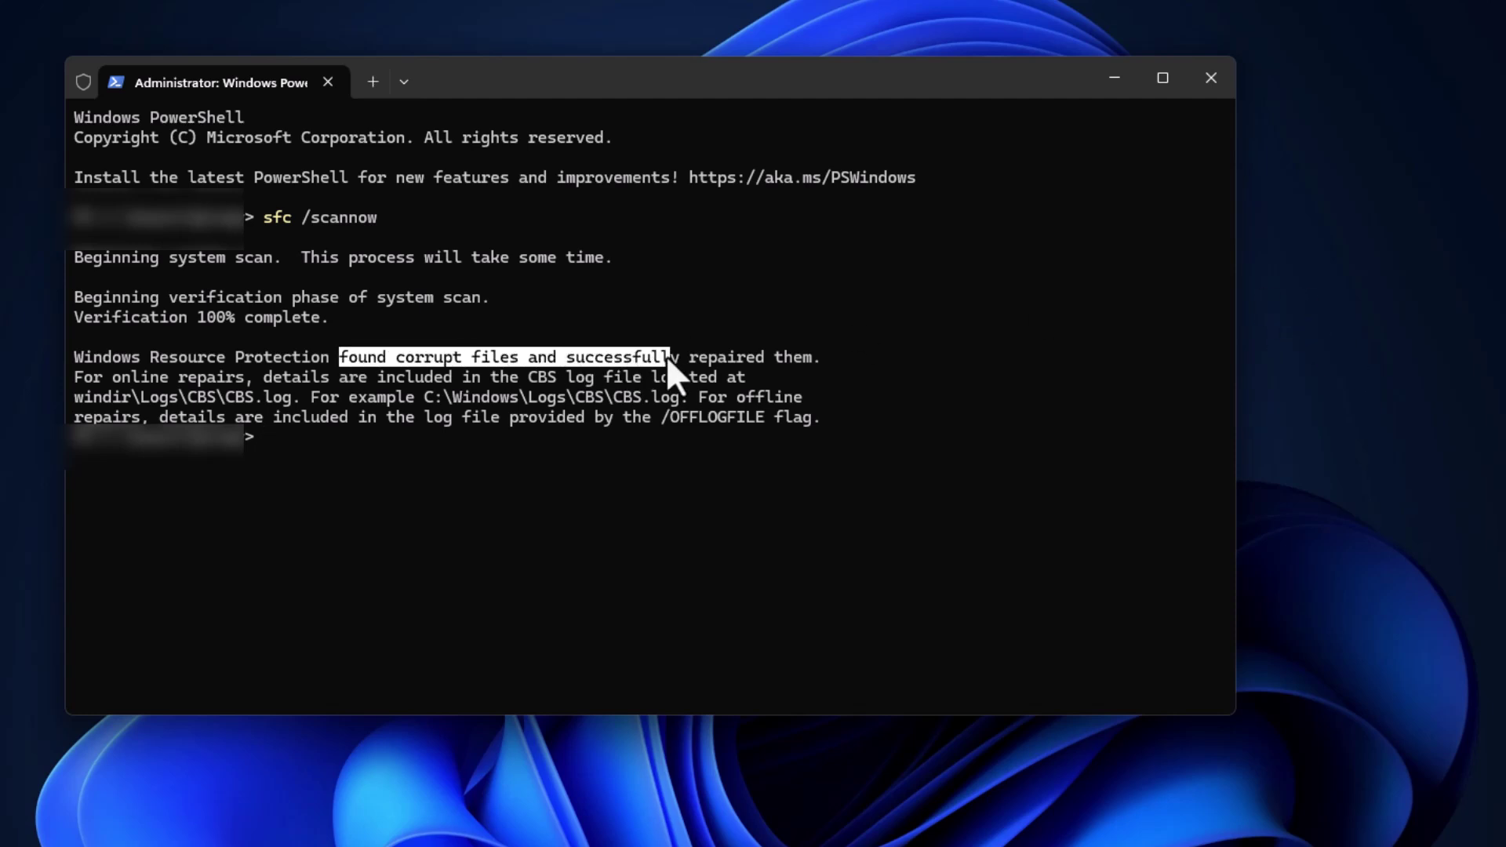
# - Paste DISM /Online /Cleanup-Image /RestoreHealth from clipboard history and run it
pyautogui.press('super+v')
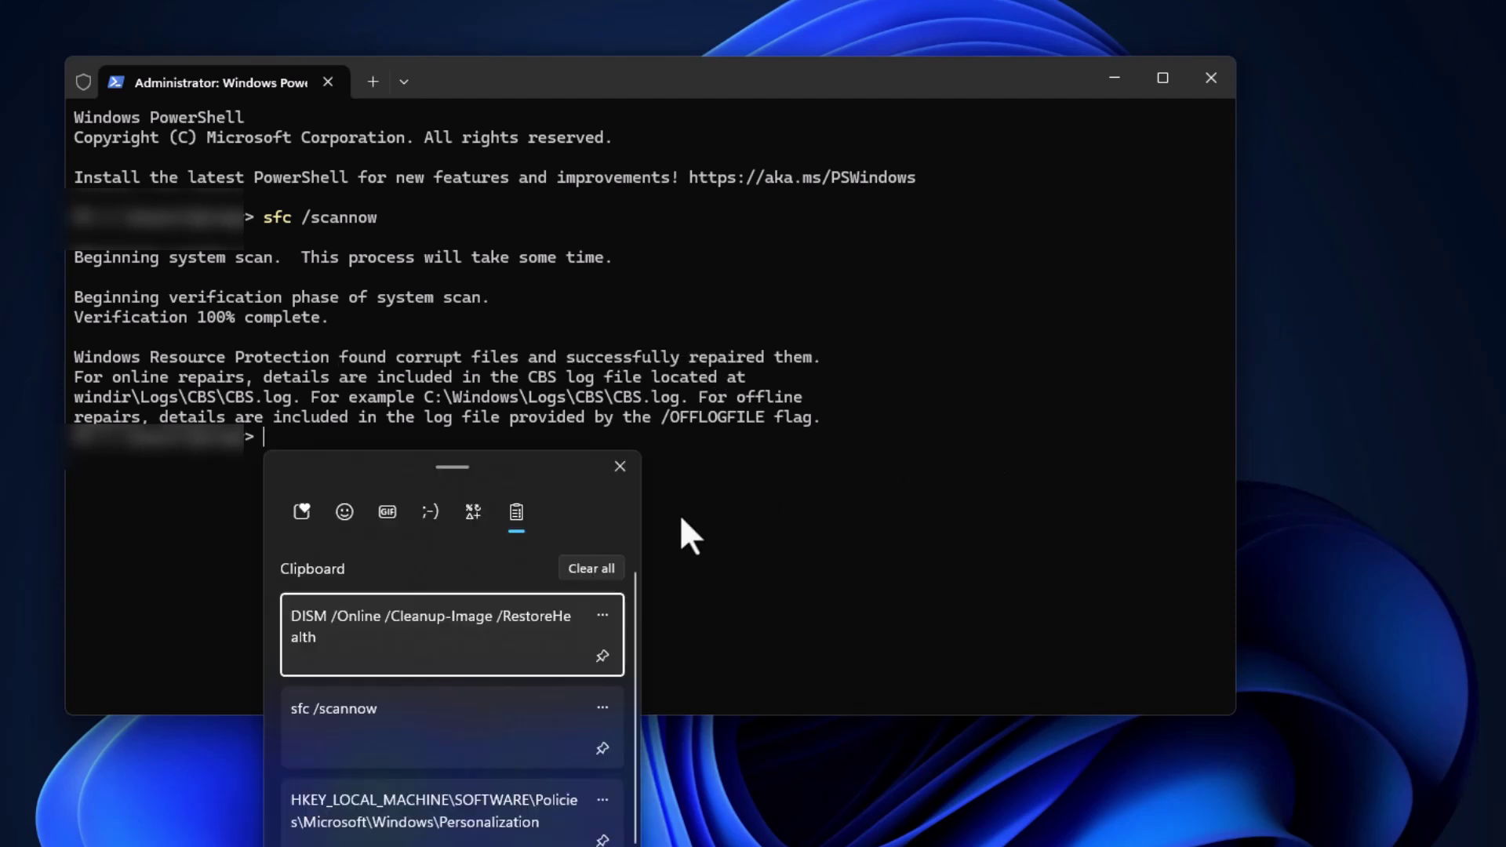
pyautogui.click(412, 641)
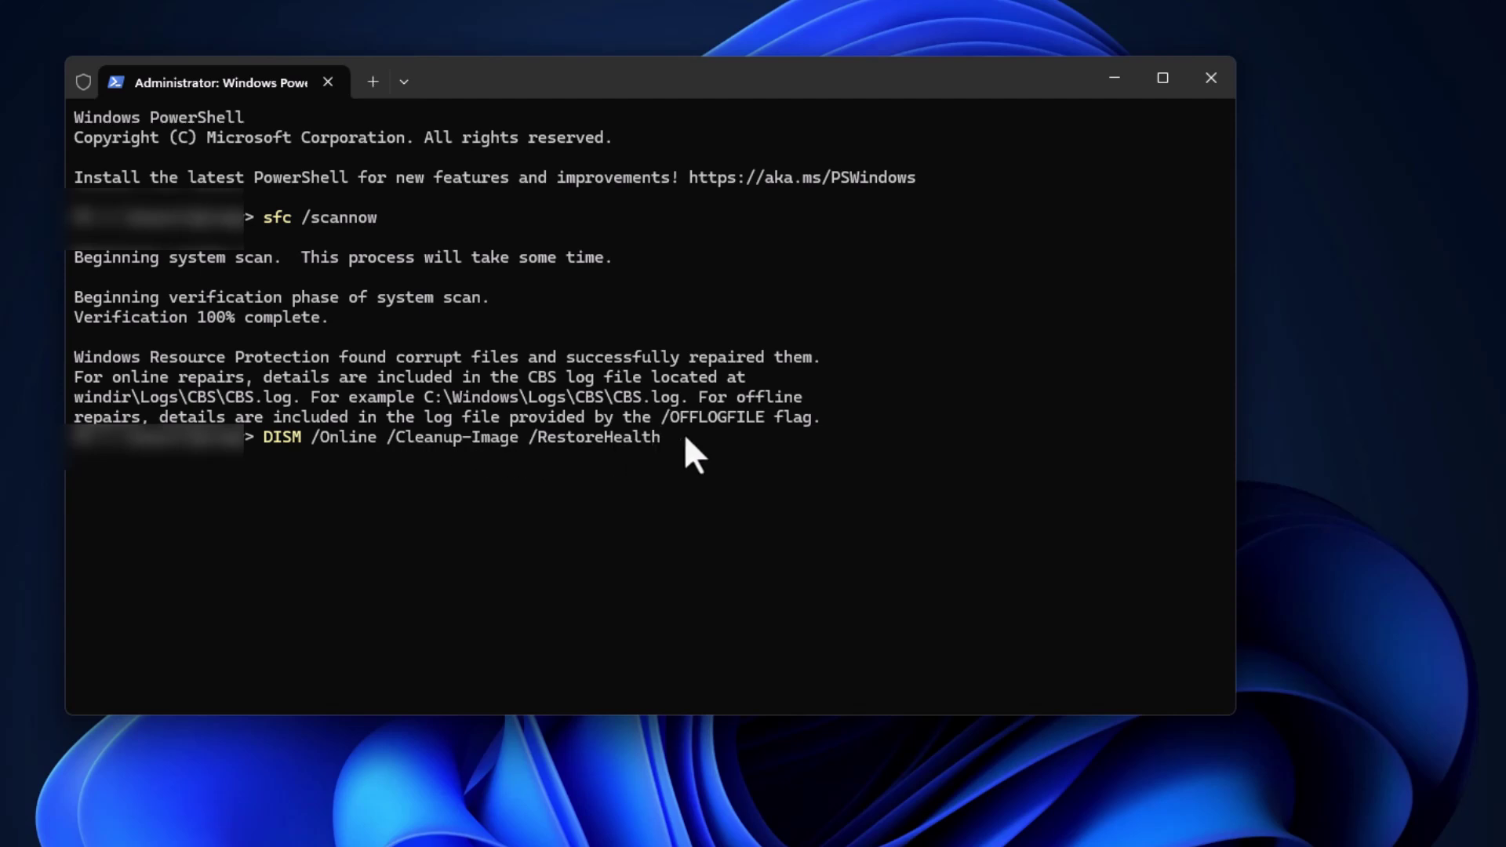
pyautogui.press('Return')
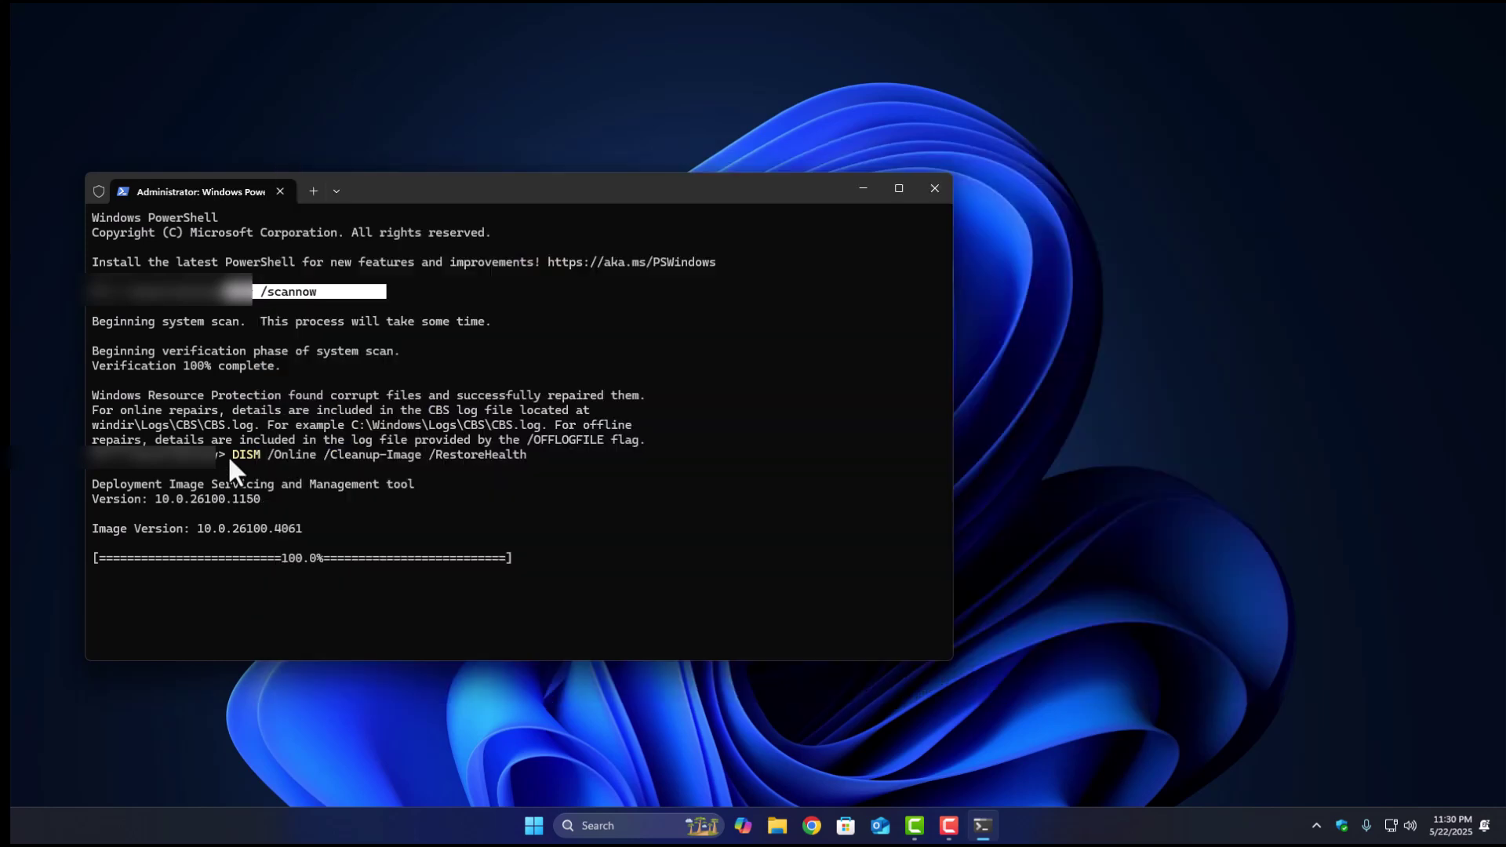
# - Select the DISM command line, then minimize the administrator terminal
pyautogui.moveTo(227, 454); pyautogui.dragTo(546, 454)
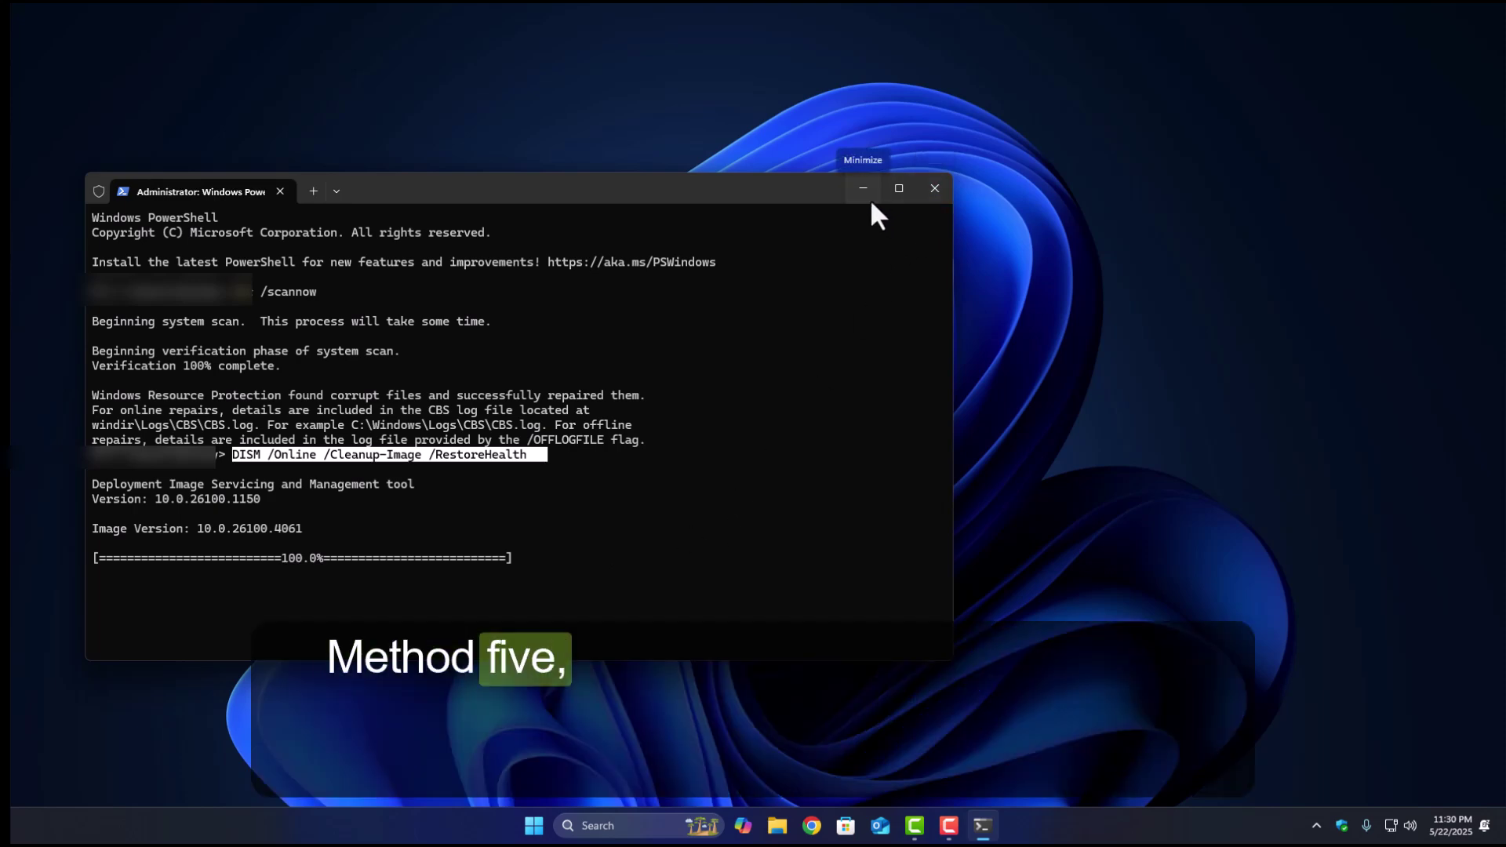
pyautogui.click(871, 202)
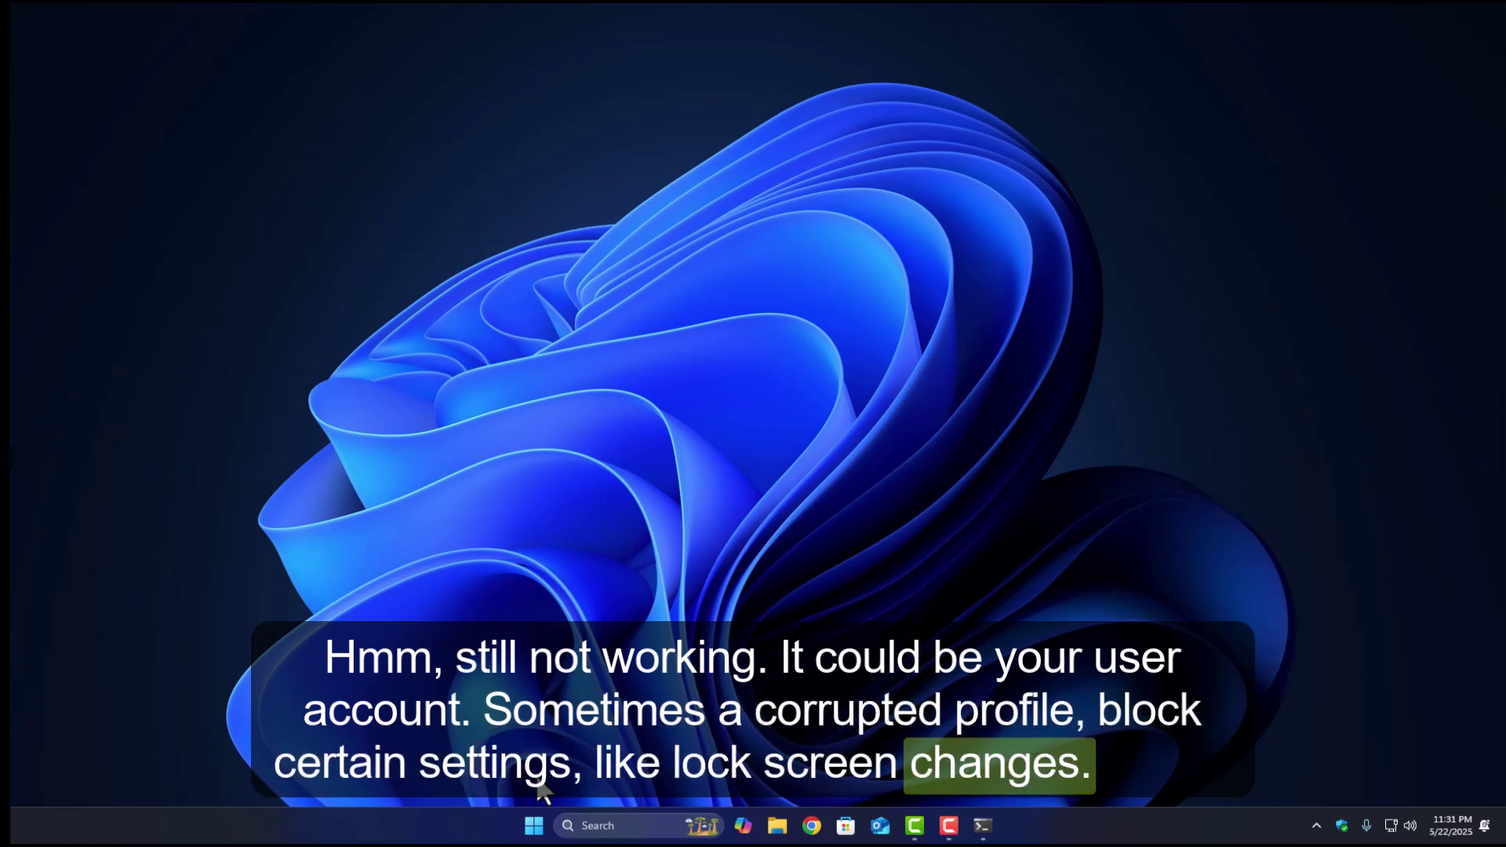
# - Under Accounts > Other users, create local user 'test' without a Microsoft account
pyautogui.press('super+i')
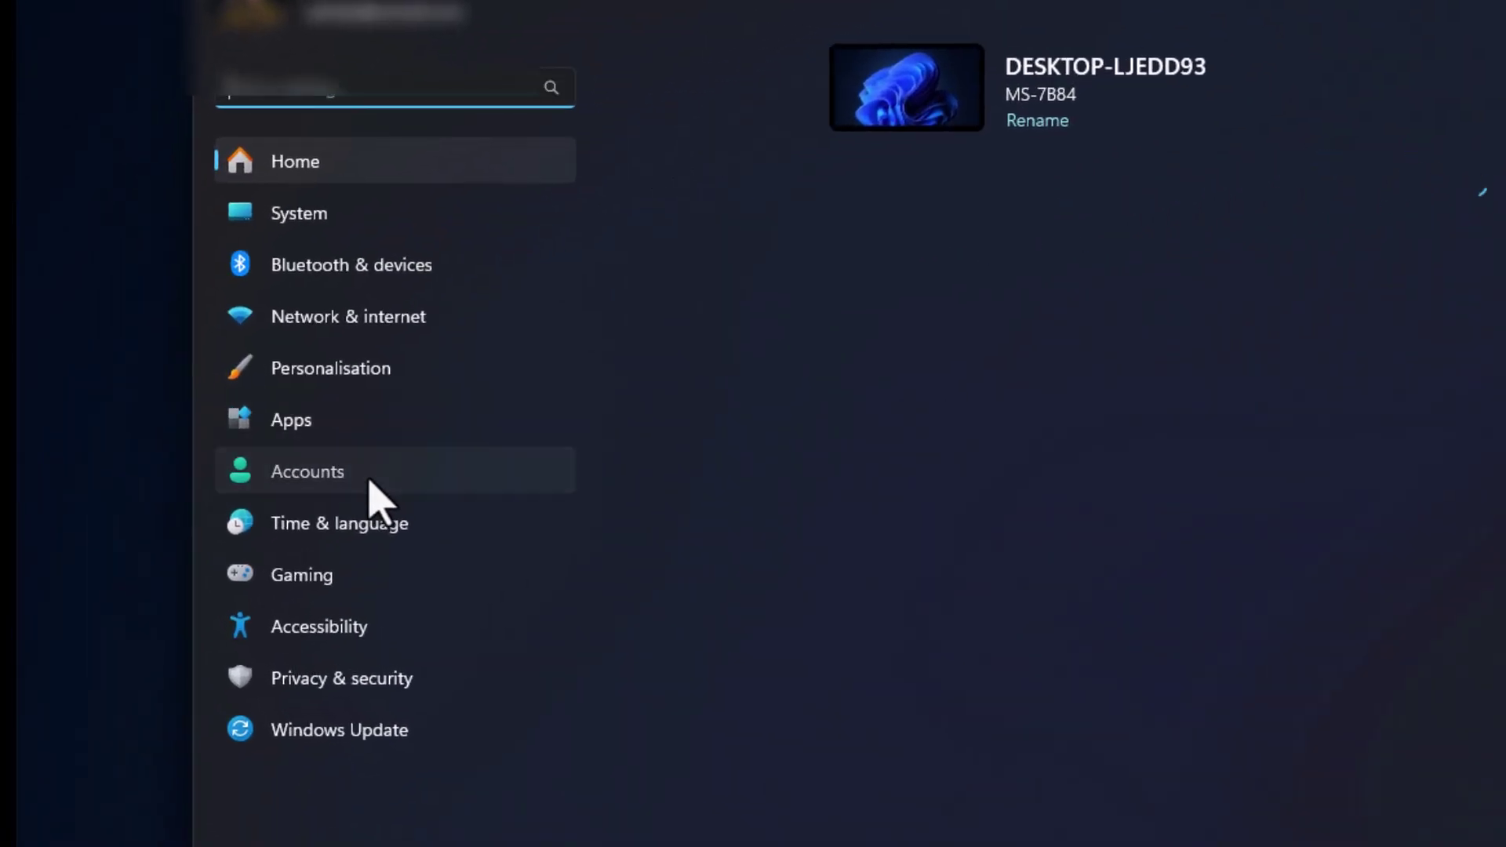
pyautogui.click(368, 480)
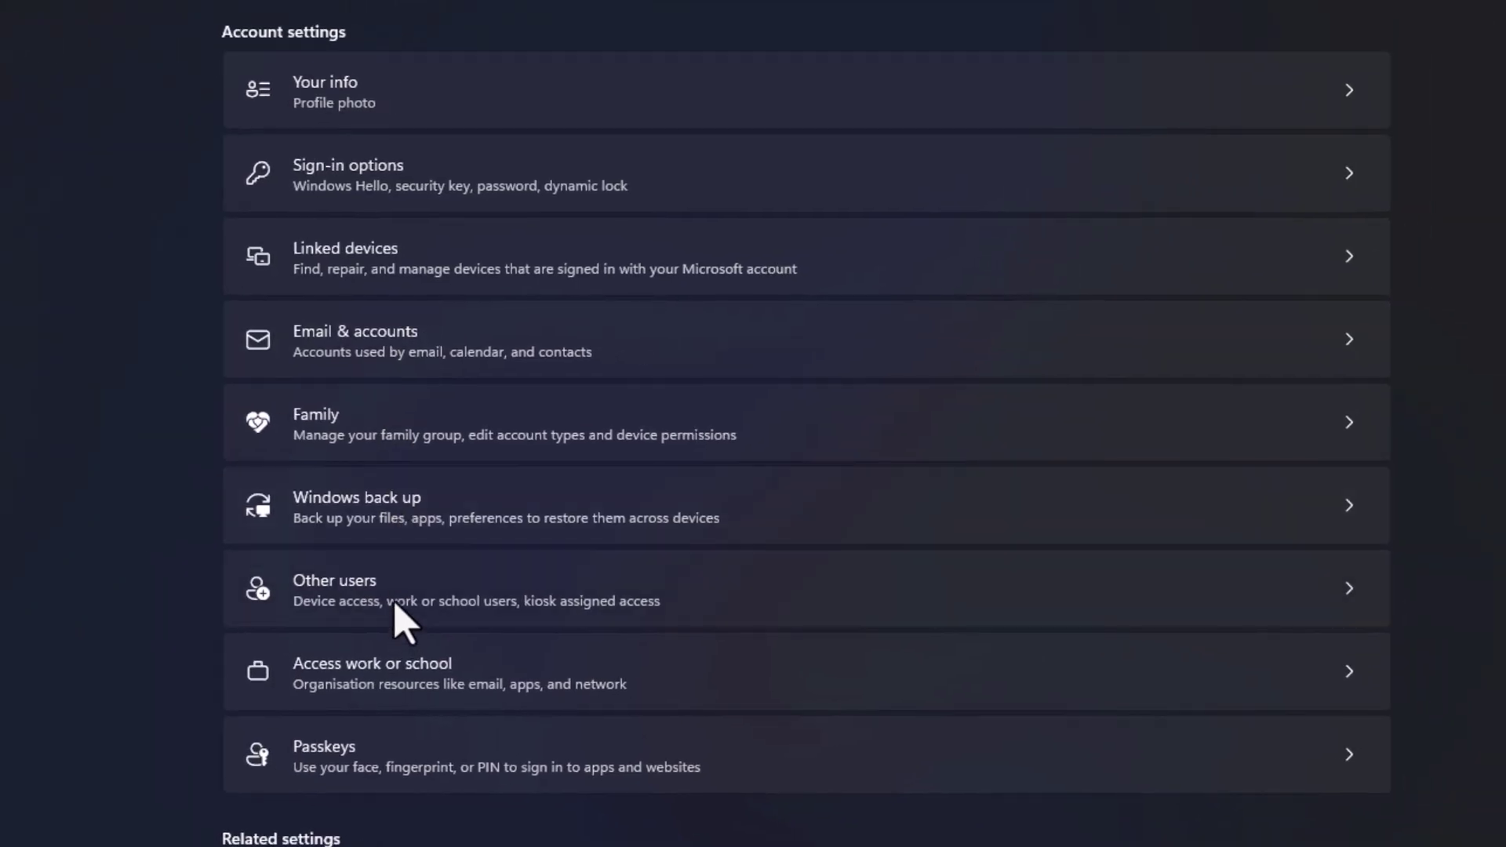
pyautogui.click(394, 606)
pyautogui.click(1213, 233)
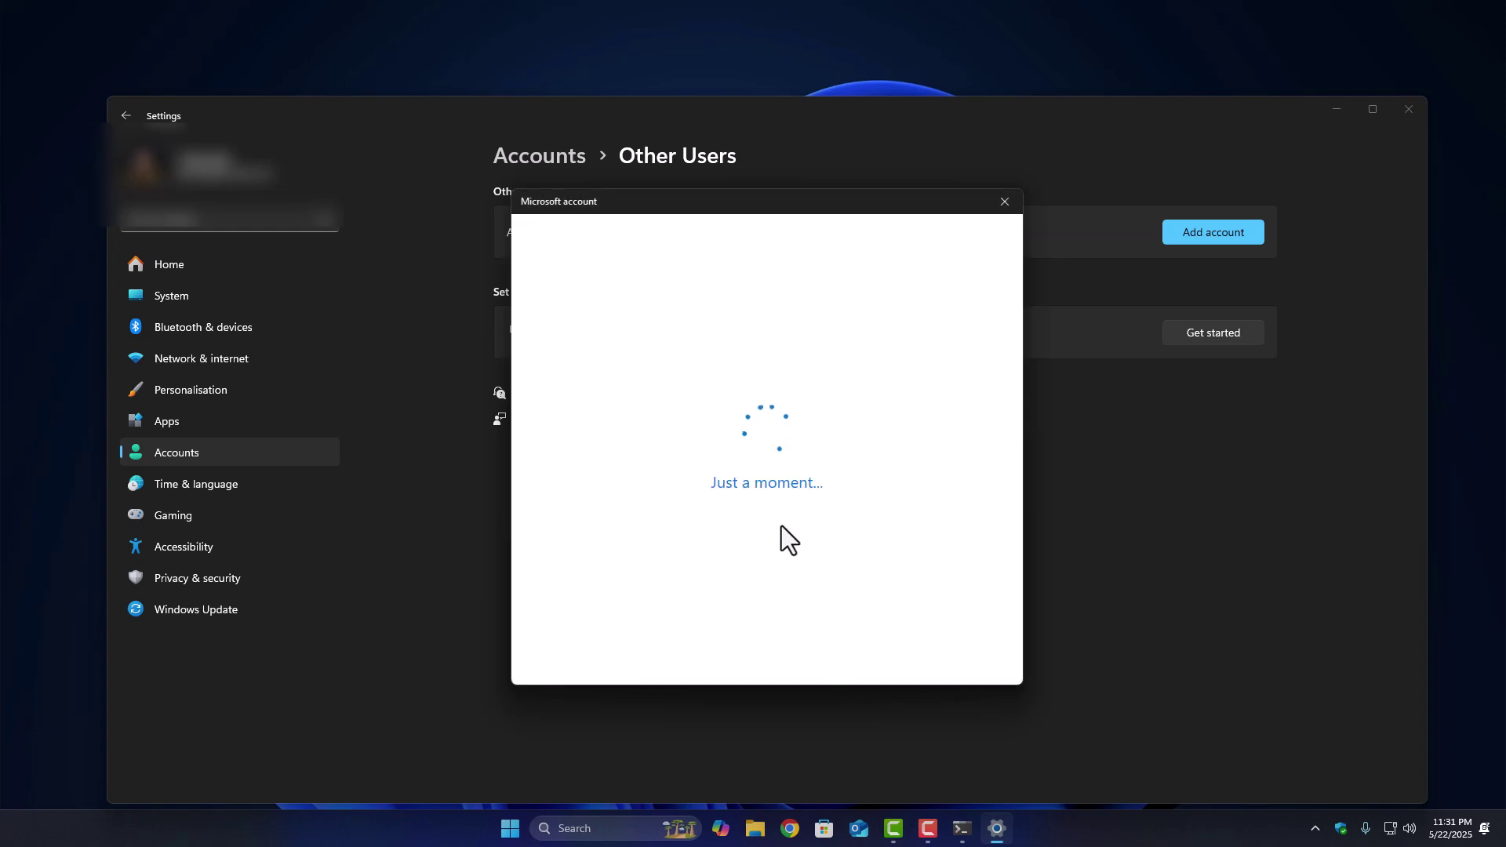
pyautogui.click(701, 514)
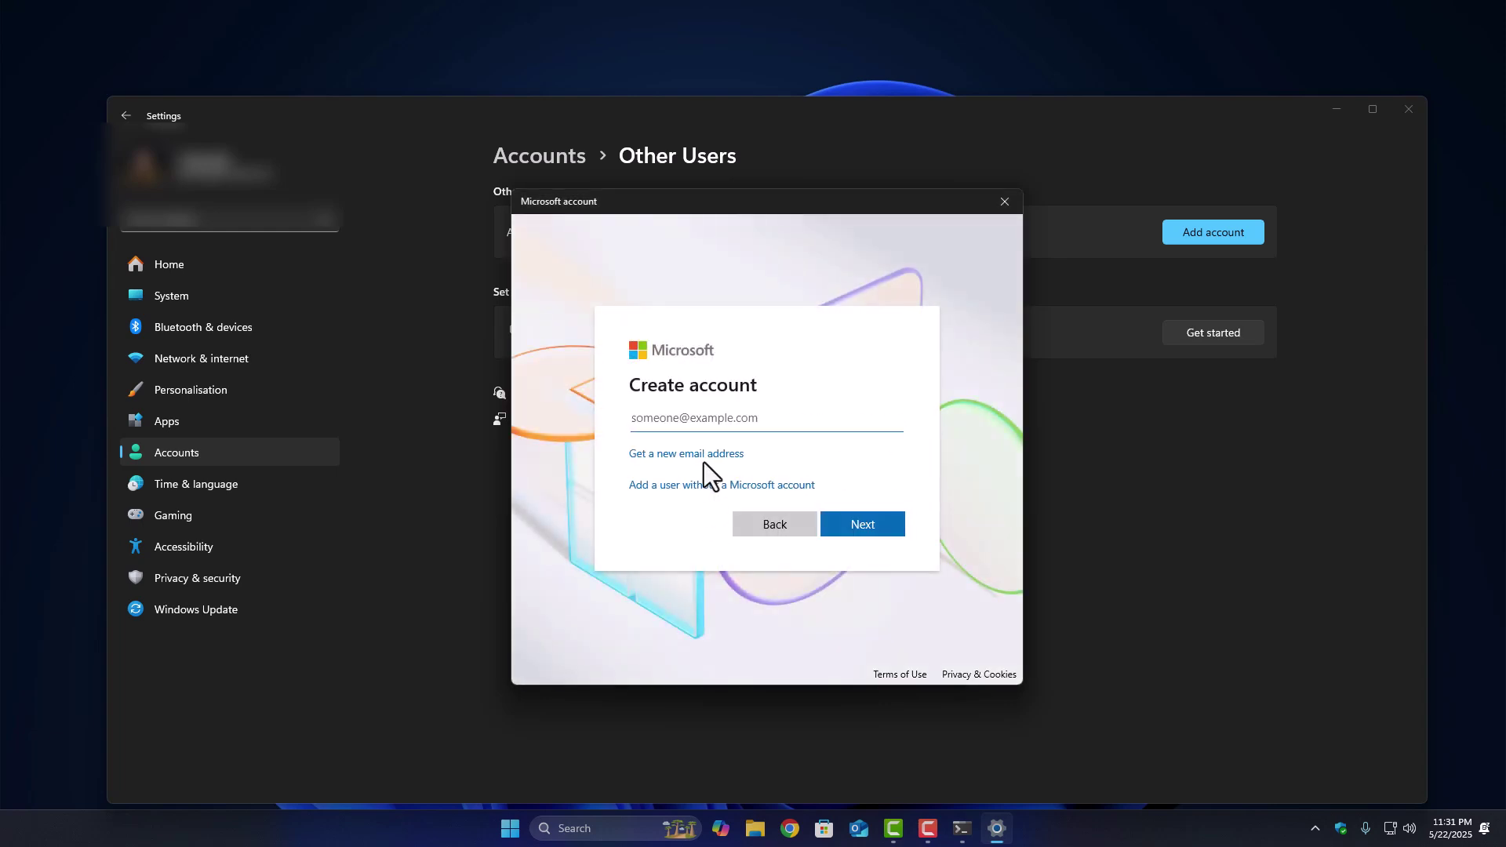
pyautogui.click(693, 487)
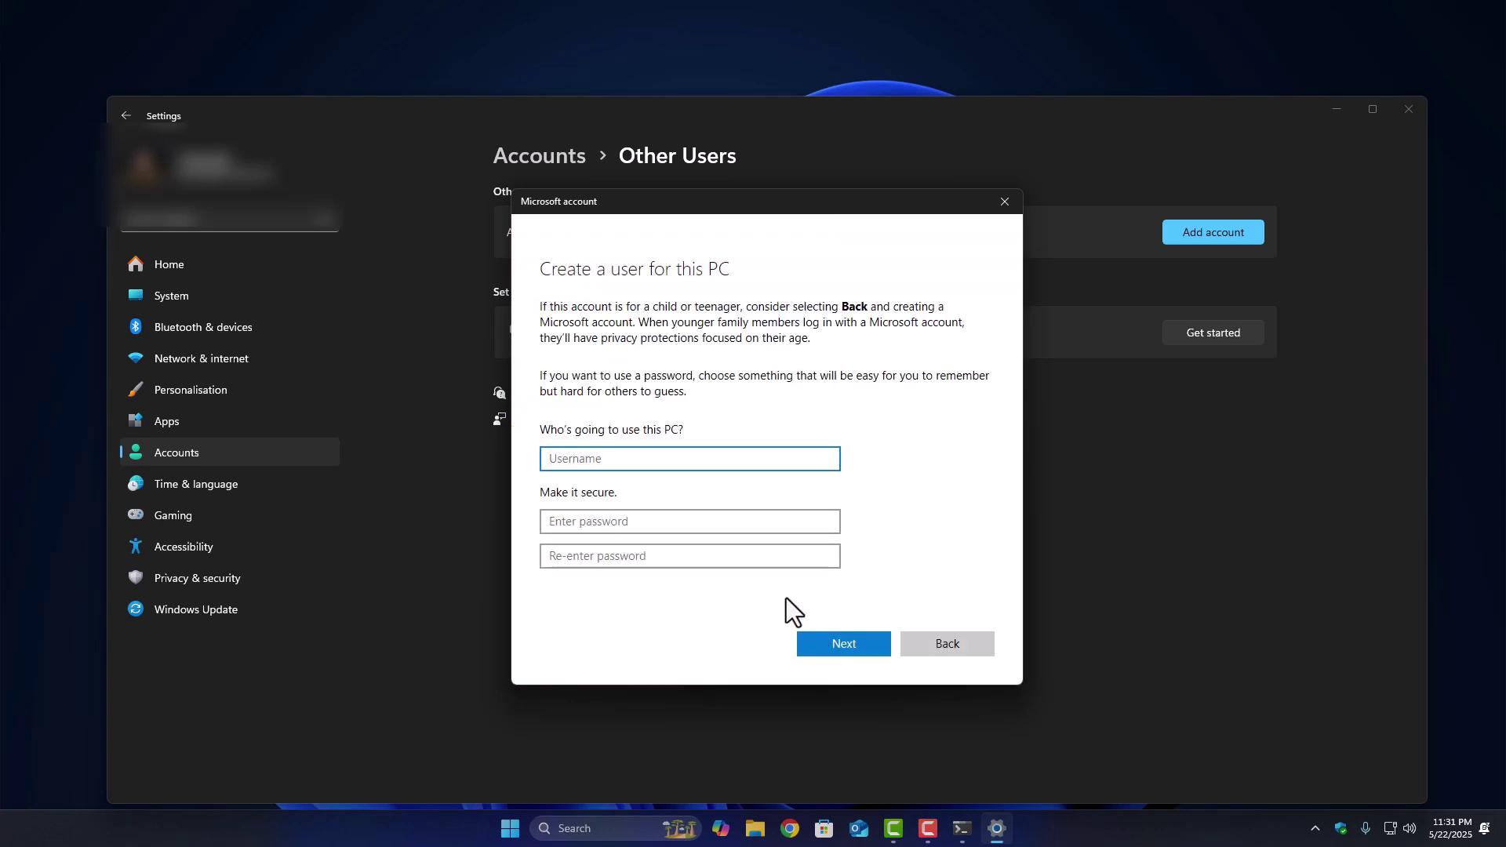
pyautogui.write('test')
pyautogui.click(855, 646)
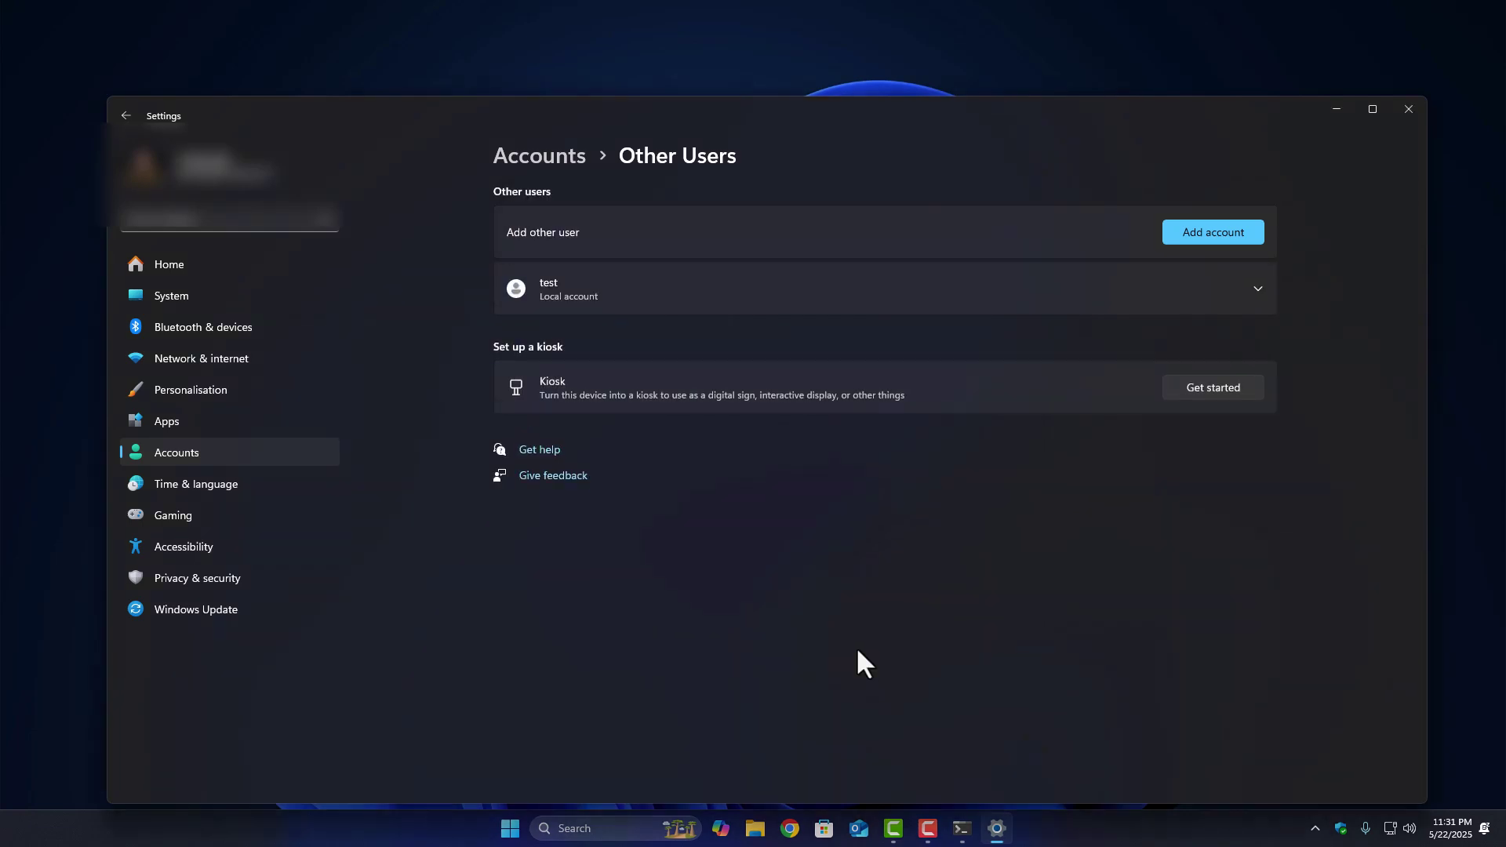
# - Change the 'test' account type to Administrator and close Settings
pyautogui.click(964, 298)
pyautogui.click(1181, 335)
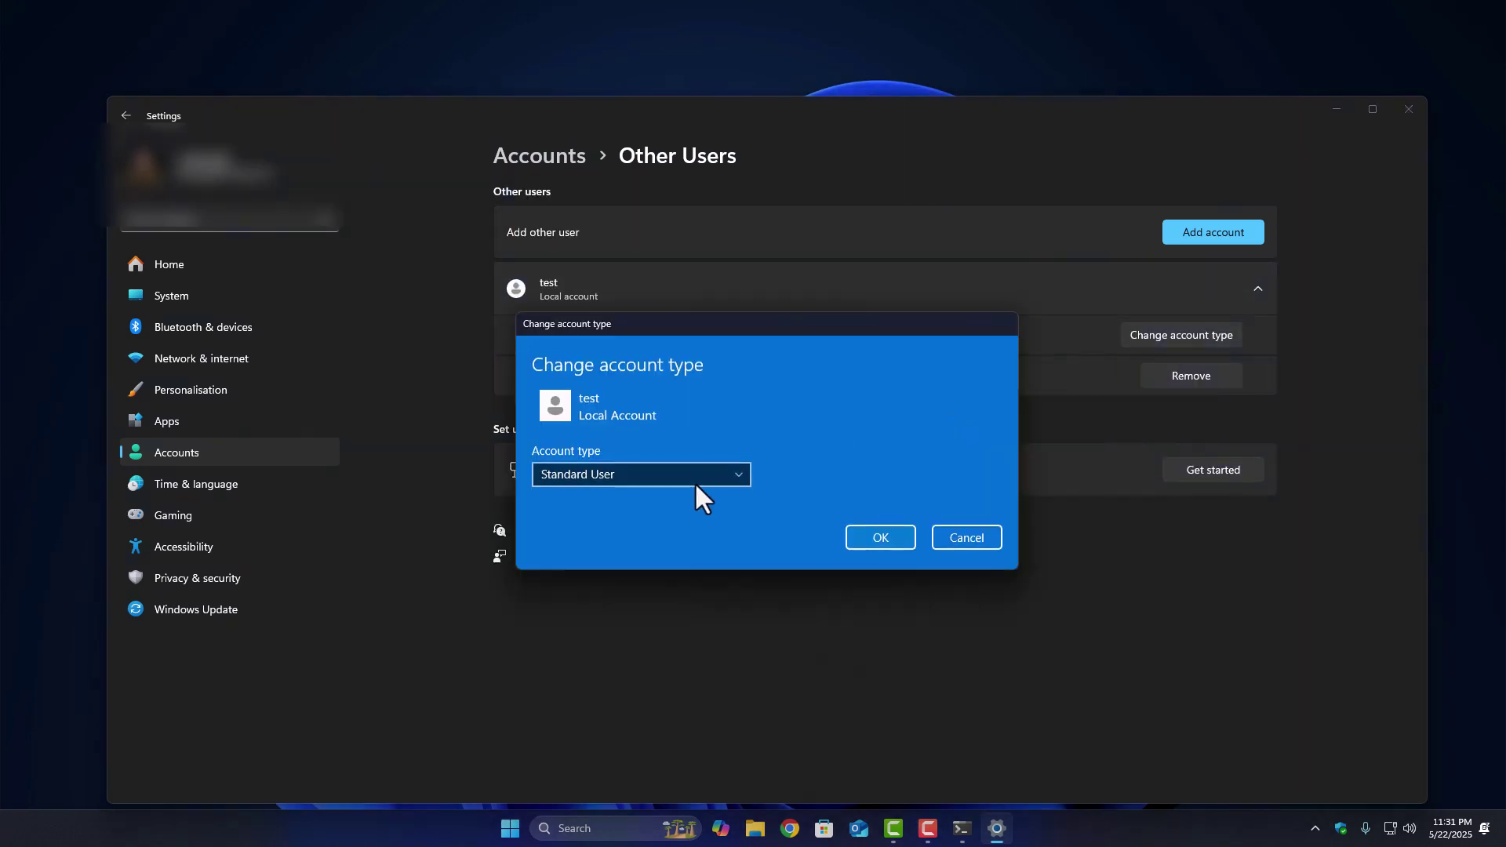
pyautogui.click(699, 475)
pyautogui.click(665, 447)
pyautogui.click(876, 538)
pyautogui.click(1408, 109)
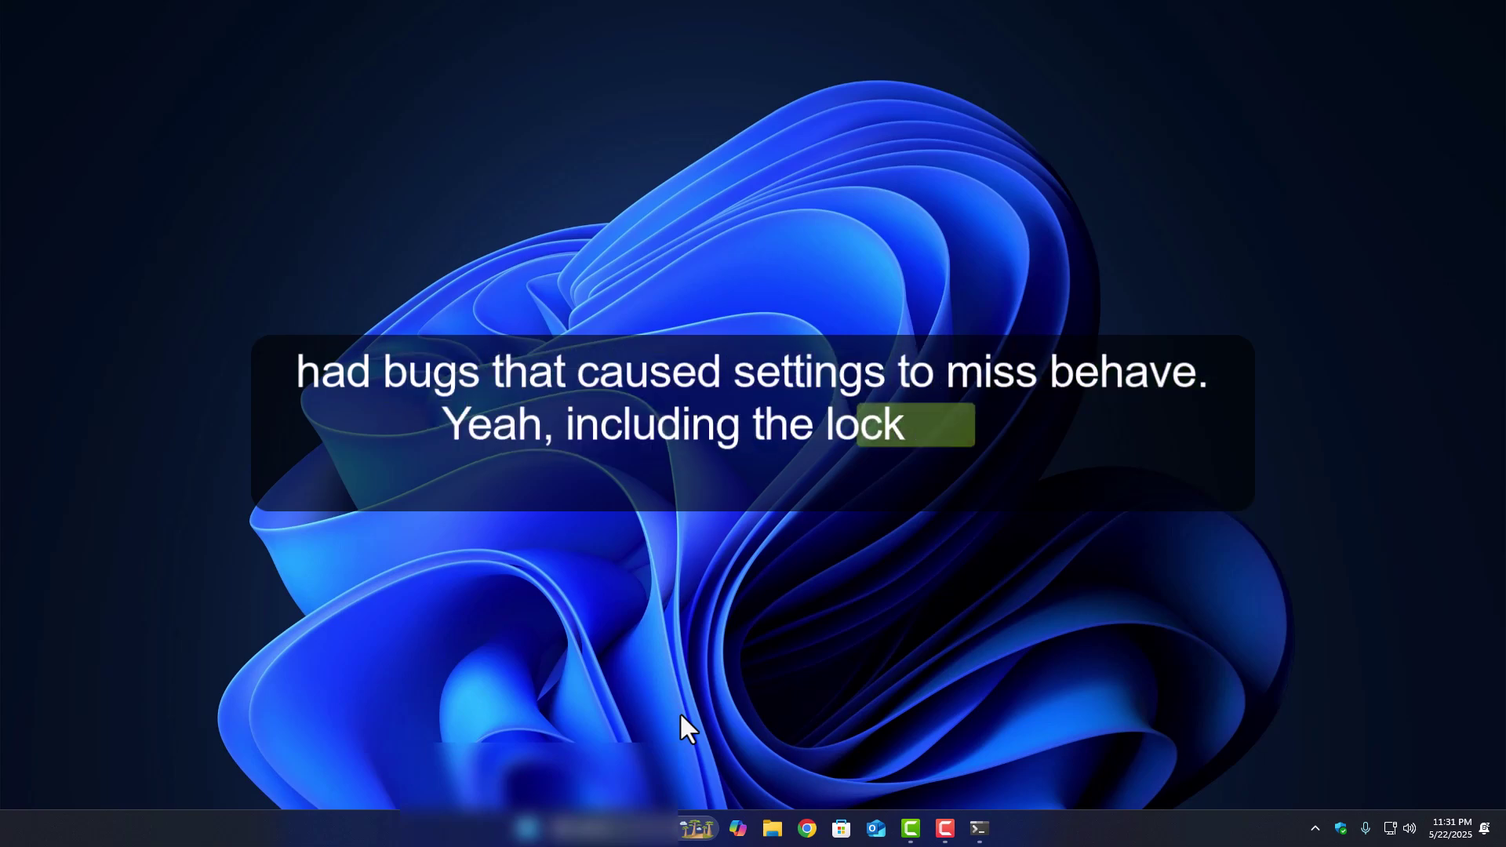
# - Open Settings from Start and run Check for updates on the Windows Update page
pyautogui.click(528, 829)
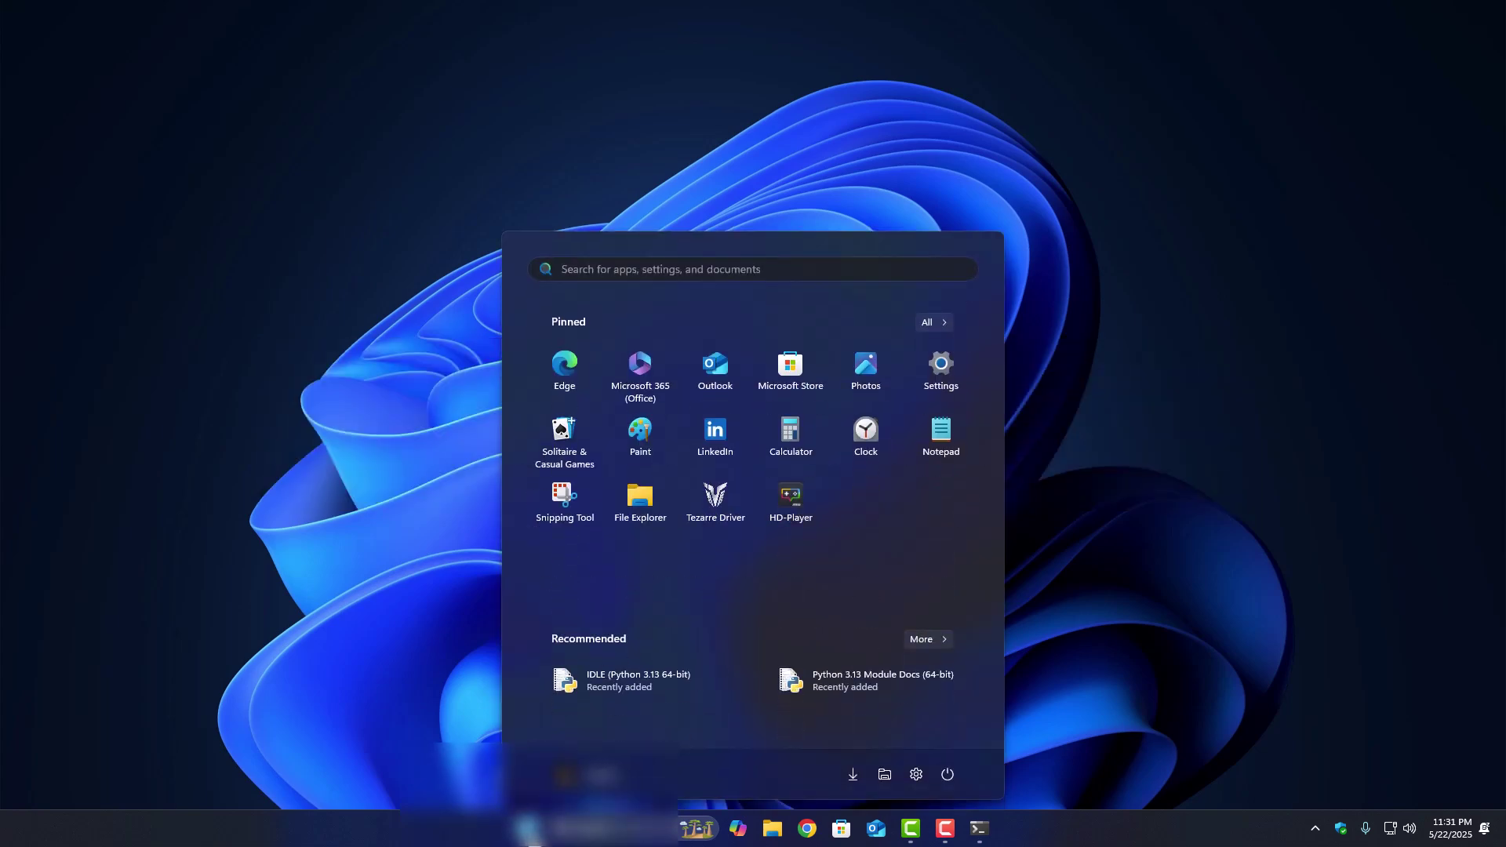
pyautogui.click(940, 366)
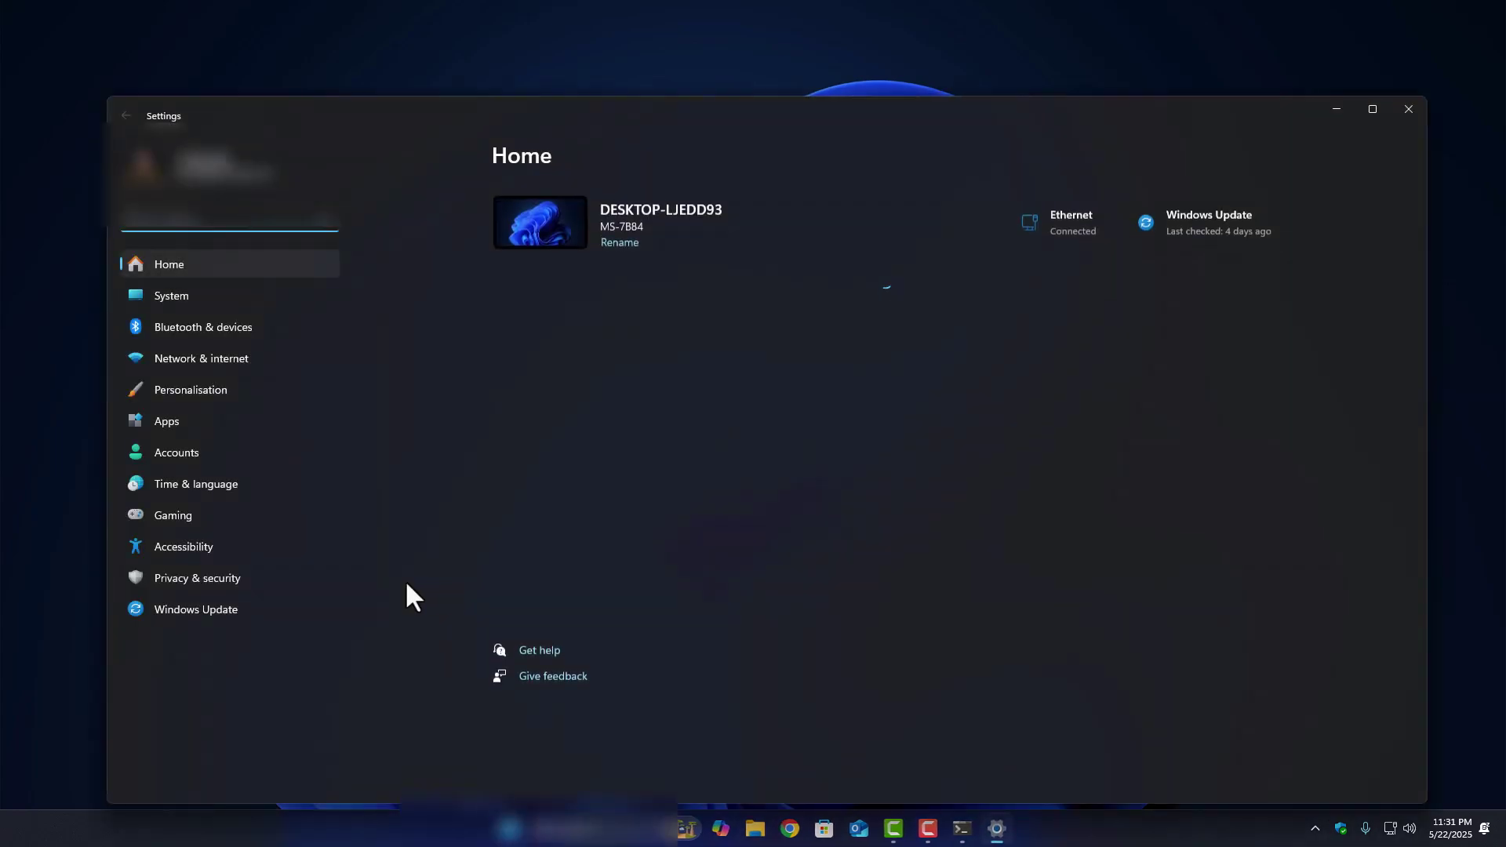
pyautogui.click(210, 611)
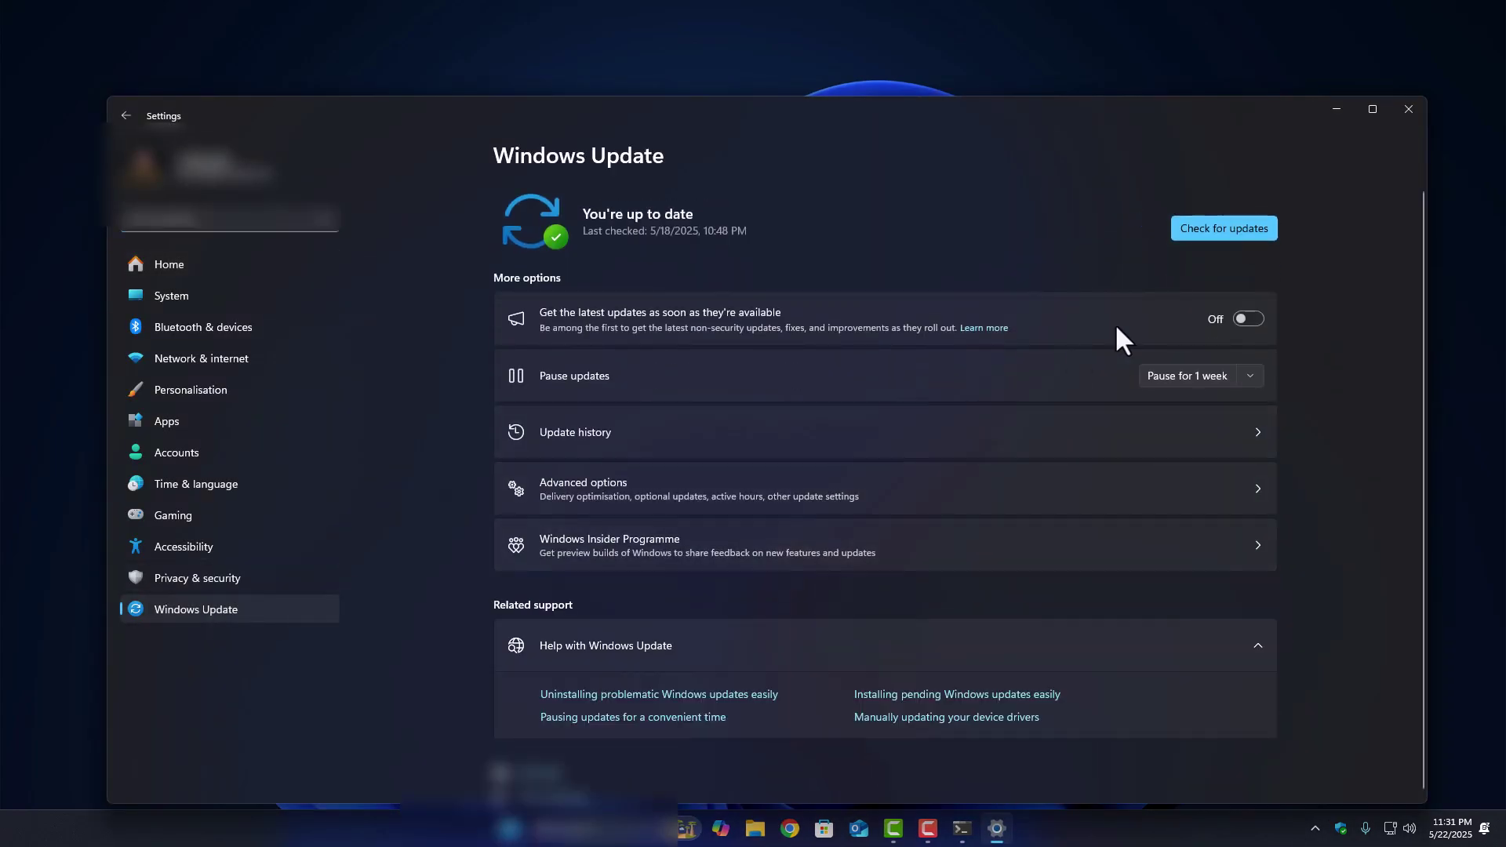
pyautogui.click(1225, 229)
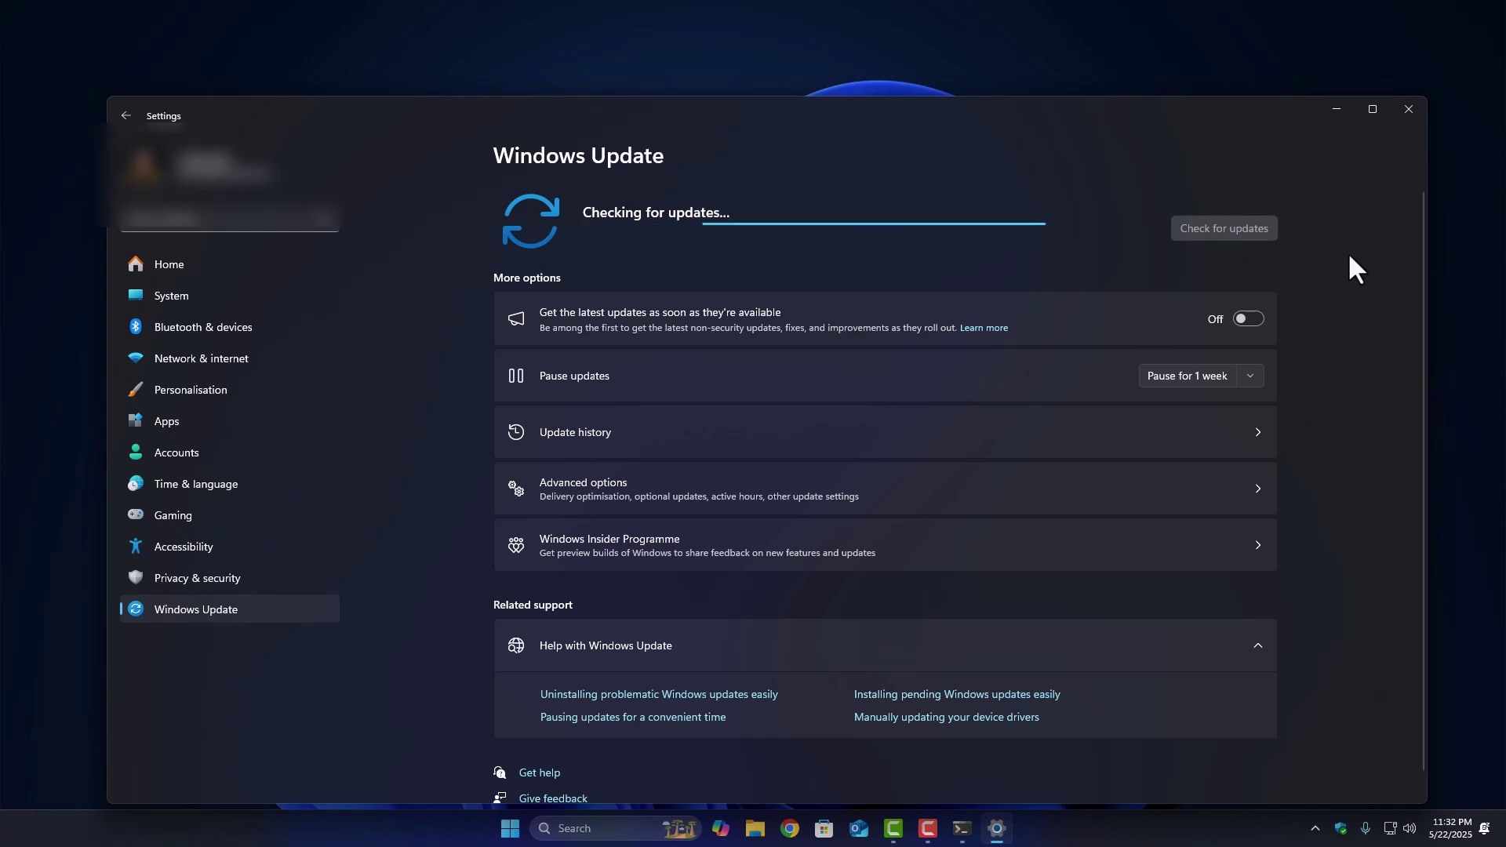
pyautogui.click(1408, 110)
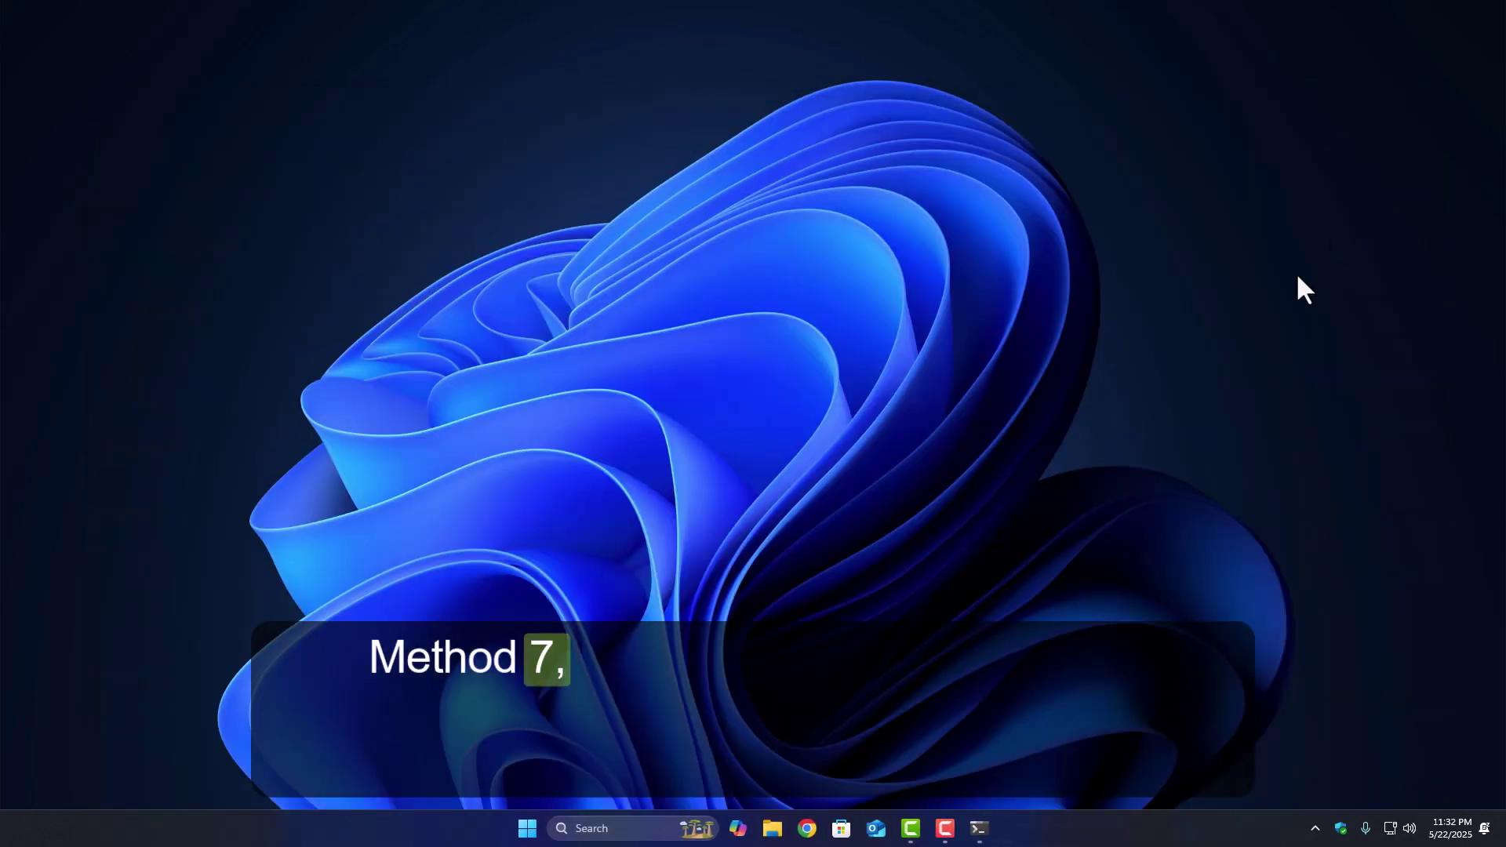